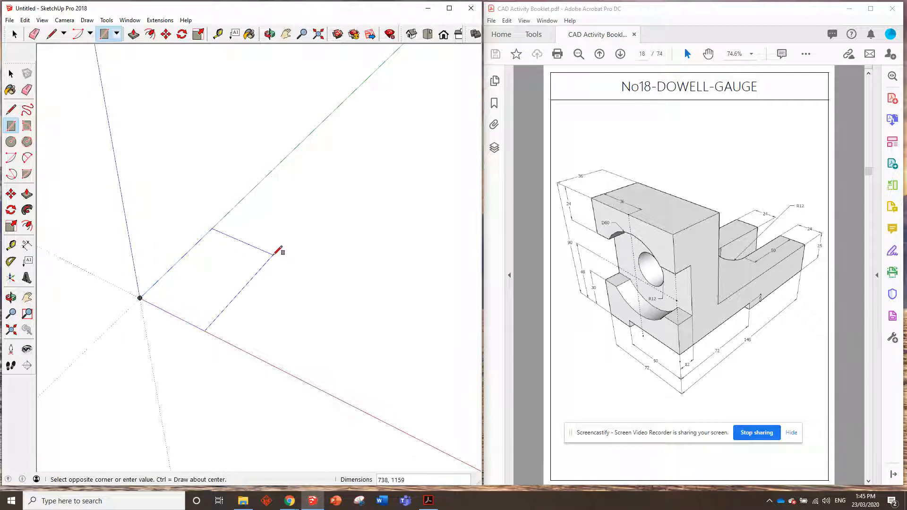
- Draw the gauge's 72 by 146 mm base rectangle on the ground plane from the origin
{"action": "type", "text": "45"}
{"action": "key", "text": "Return"}
{"action": "scroll", "coordinate": [132, 297], "scroll_direction": "up", "scroll_amount": 5}
{"action": "middle_click_drag", "start_coordinate": [137, 301], "coordinate": [125, 269]}
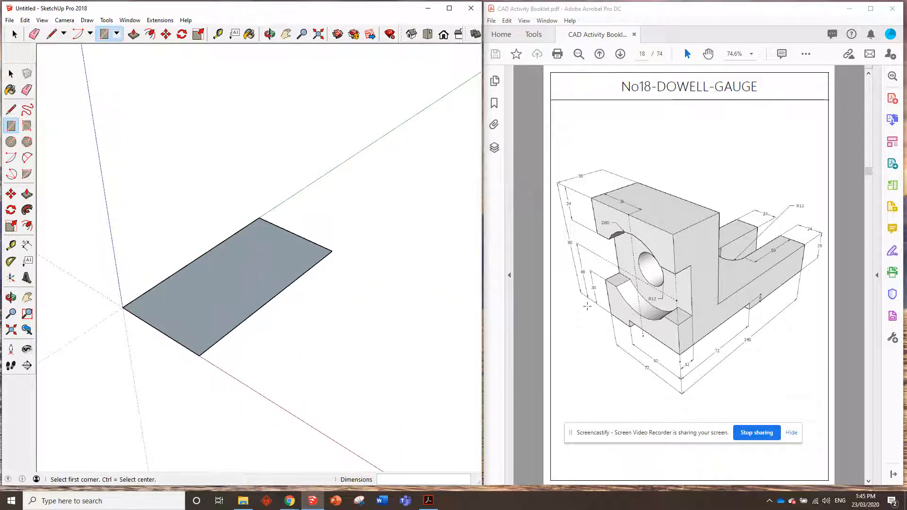
- Push/Pull the base rectangle up 90 mm into a solid block
{"action": "left_click", "coordinate": [133, 34]}
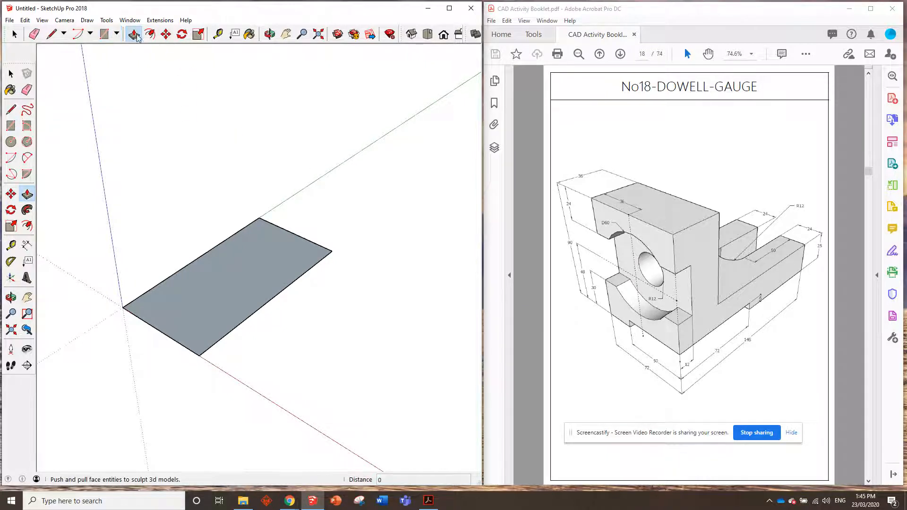
{"action": "left_click", "coordinate": [229, 282]}
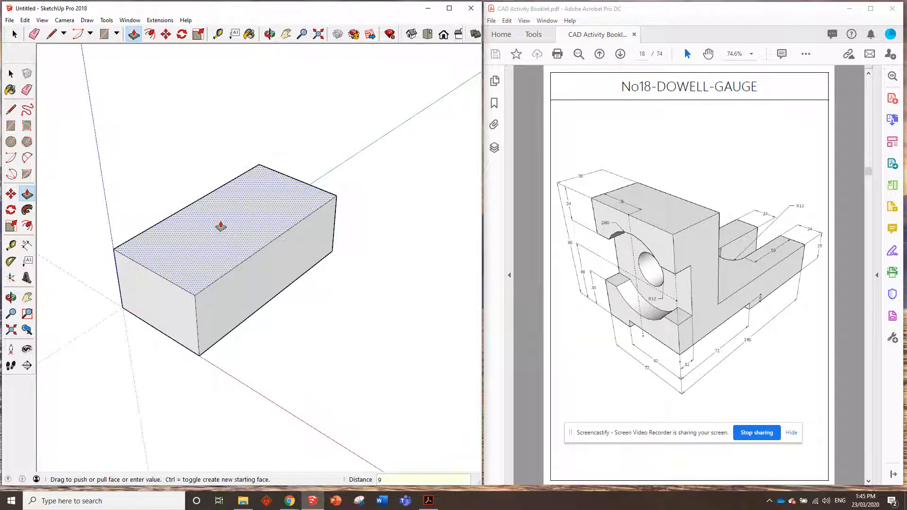
{"action": "type", "text": "90"}
{"action": "key", "text": "Return"}
- Draw a 72 by 6 mm rectangle at the front lower corner of the block's long side face
{"action": "middle_click_drag", "start_coordinate": [151, 222], "coordinate": [131, 196]}
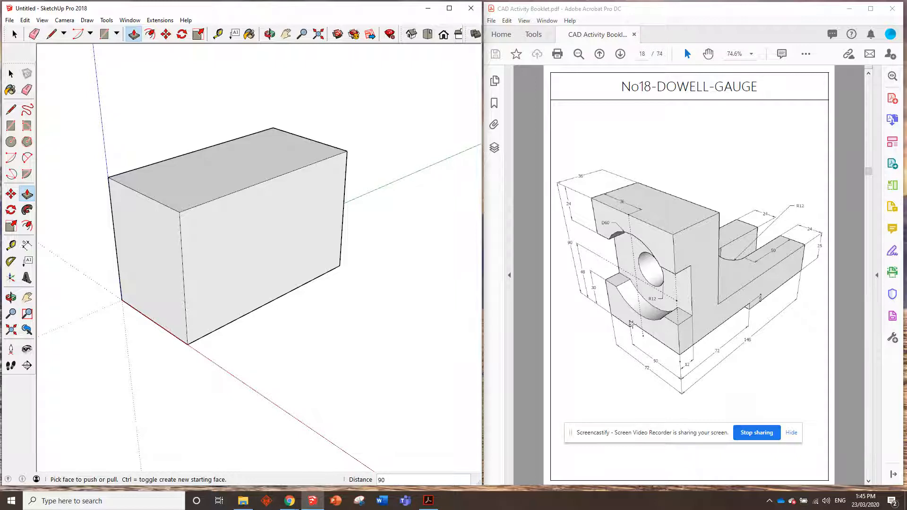
{"action": "left_click", "coordinate": [114, 34]}
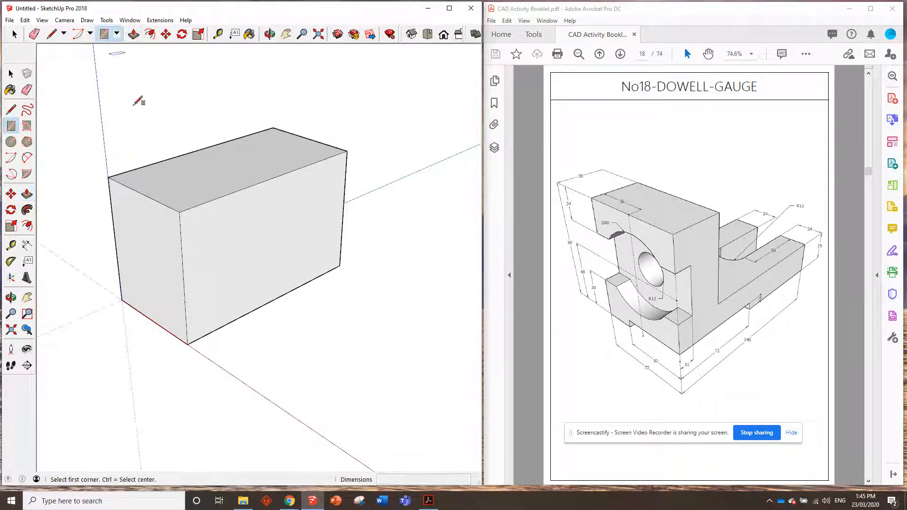
{"action": "left_click", "coordinate": [188, 343]}
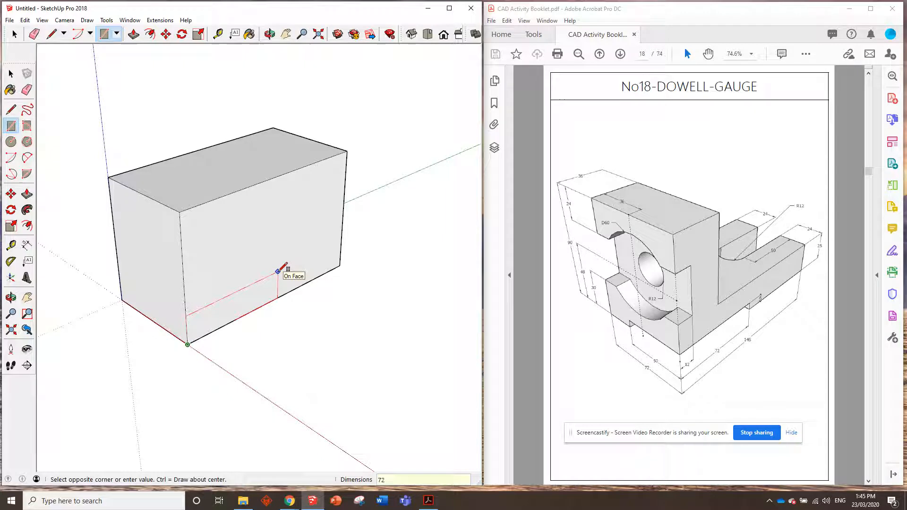
{"action": "type", "text": "72,6"}
{"action": "key", "text": "Return"}
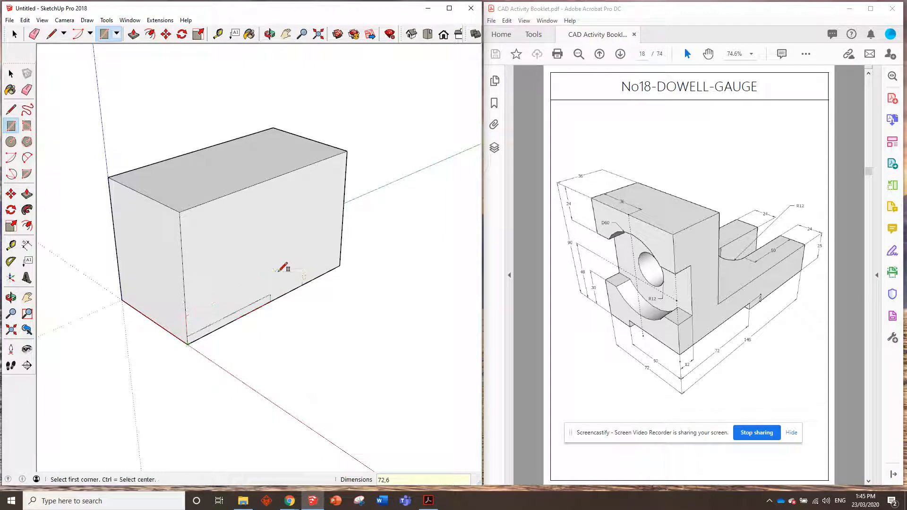
- Push the small lower rectangle 50 mm into the block to cut the recess underneath
{"action": "left_click", "coordinate": [133, 34]}
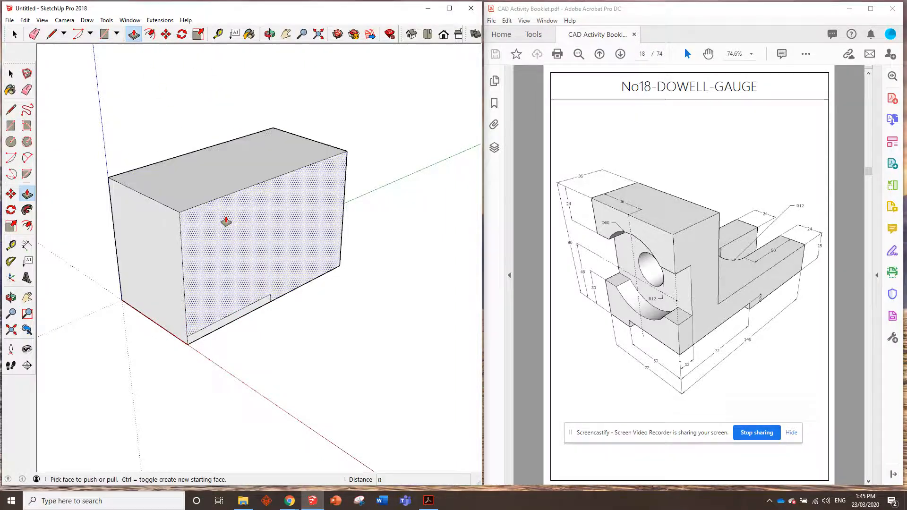
{"action": "left_click", "coordinate": [220, 332]}
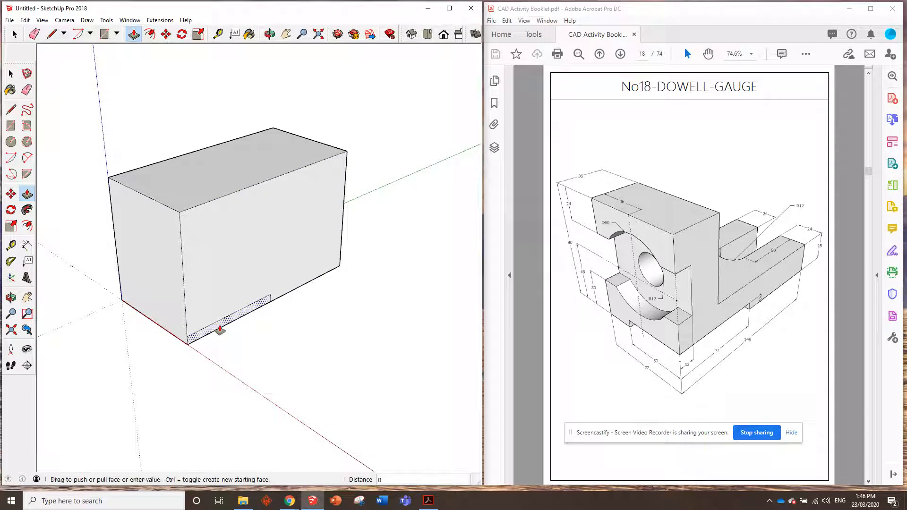
{"action": "left_click", "coordinate": [180, 316]}
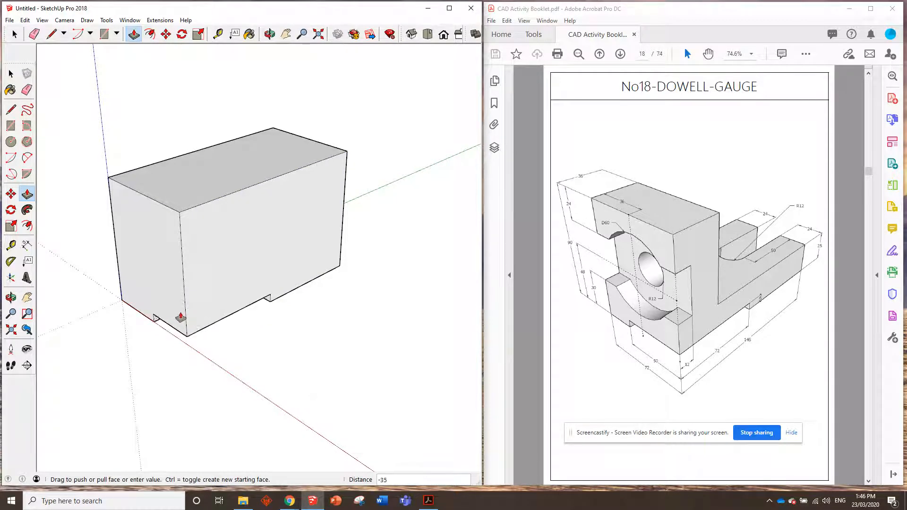
{"action": "middle_click_drag", "start_coordinate": [121, 283], "coordinate": [200, 358]}
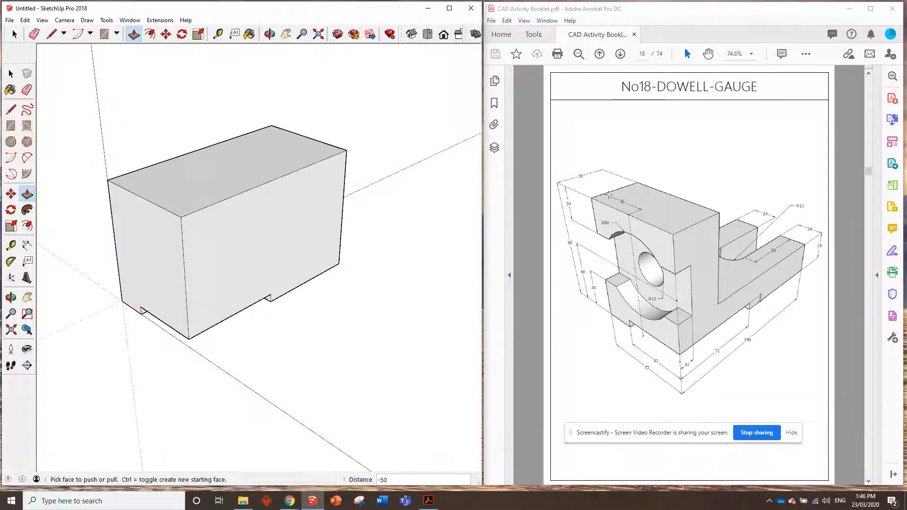
- Mark a guide point 36 mm along the top face's long edge from the front corner and draw a line from it across the top
{"action": "left_click", "coordinate": [217, 34]}
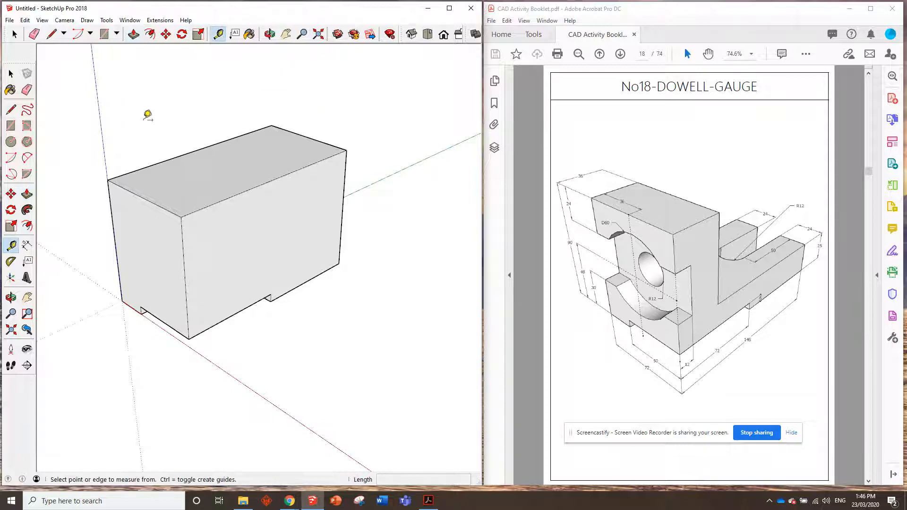
{"action": "left_click", "coordinate": [107, 180]}
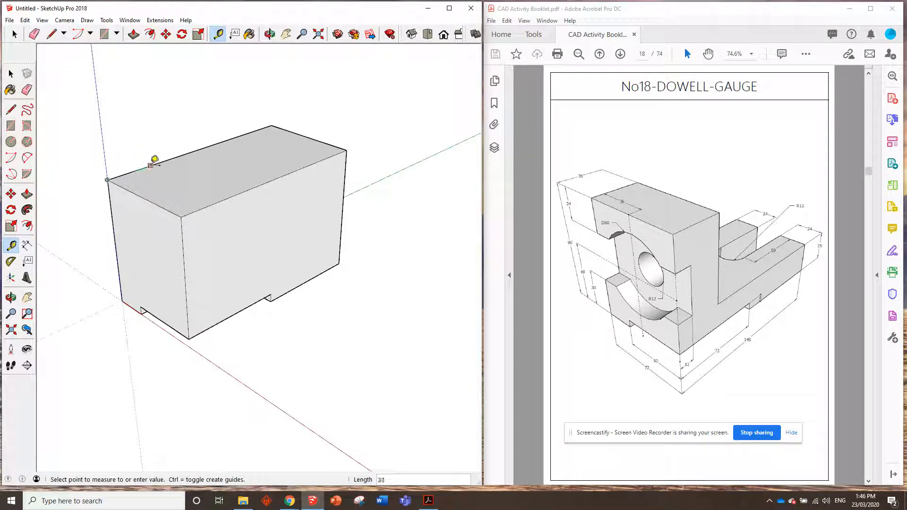
{"action": "type", "text": "36"}
{"action": "key", "text": "Return"}
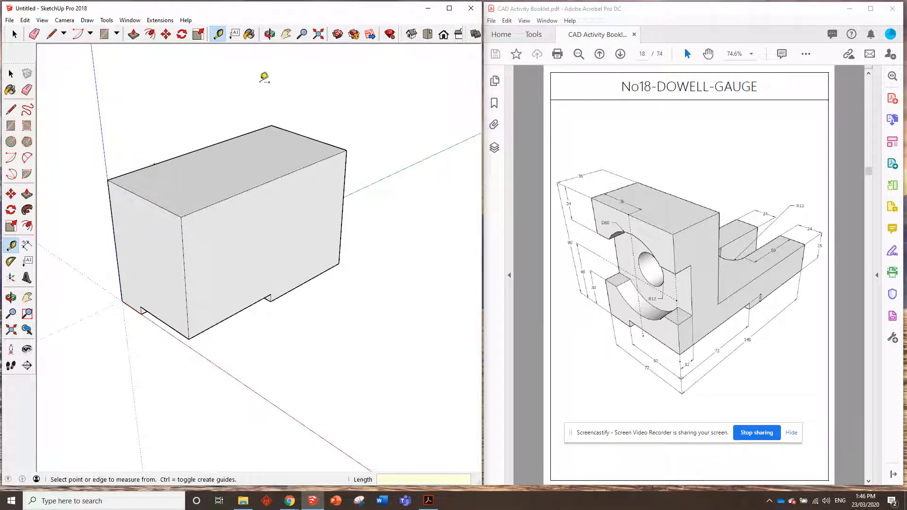
{"action": "left_click", "coordinate": [52, 36]}
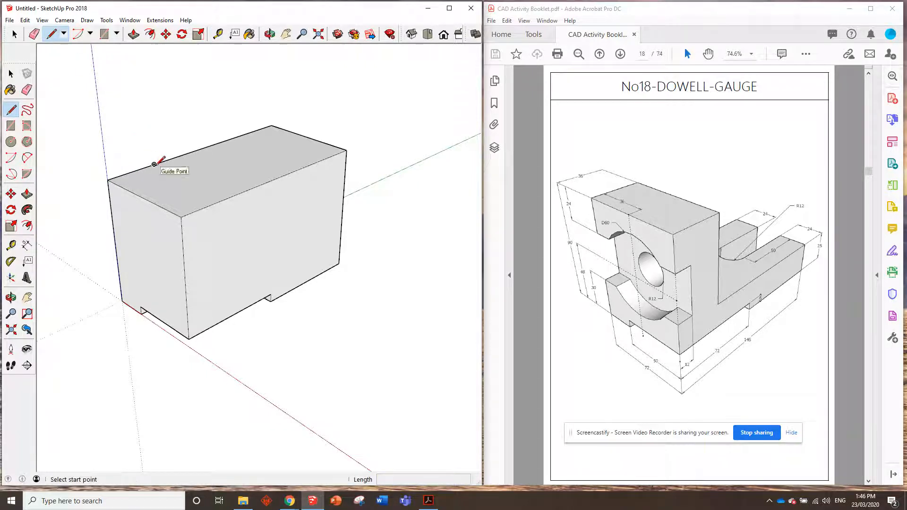
{"action": "left_click", "coordinate": [154, 164]}
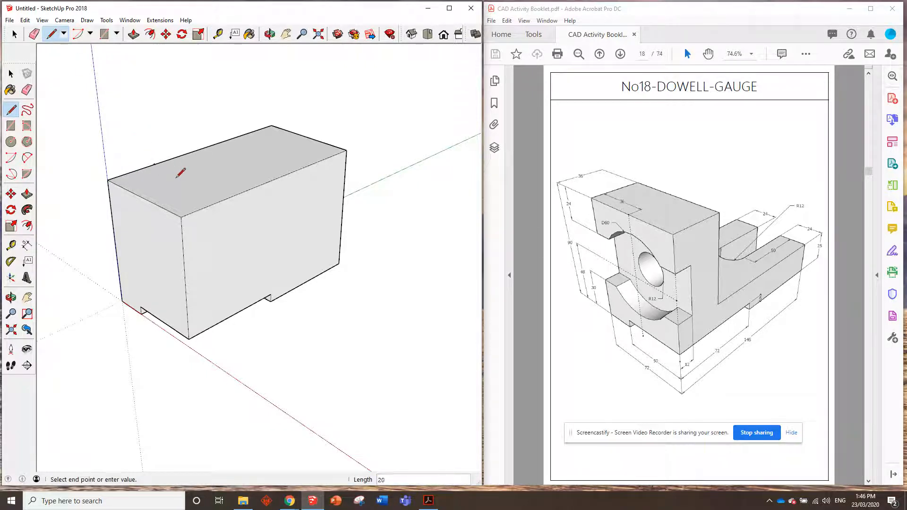
{"action": "left_click", "coordinate": [229, 197]}
- Mark a guide point 25 mm up the block's rear vertical edge from its lower corner
{"action": "middle_click_drag", "start_coordinate": [331, 201], "coordinate": [306, 195]}
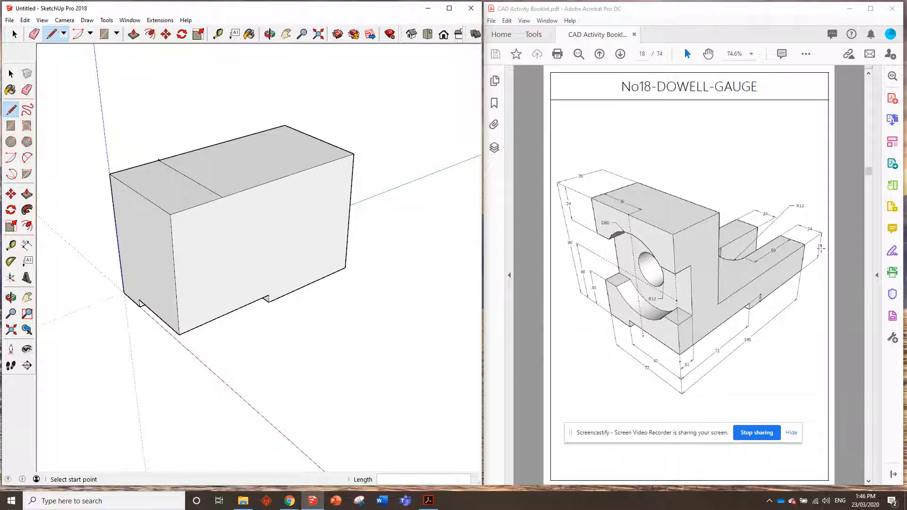
{"action": "left_click", "coordinate": [218, 34]}
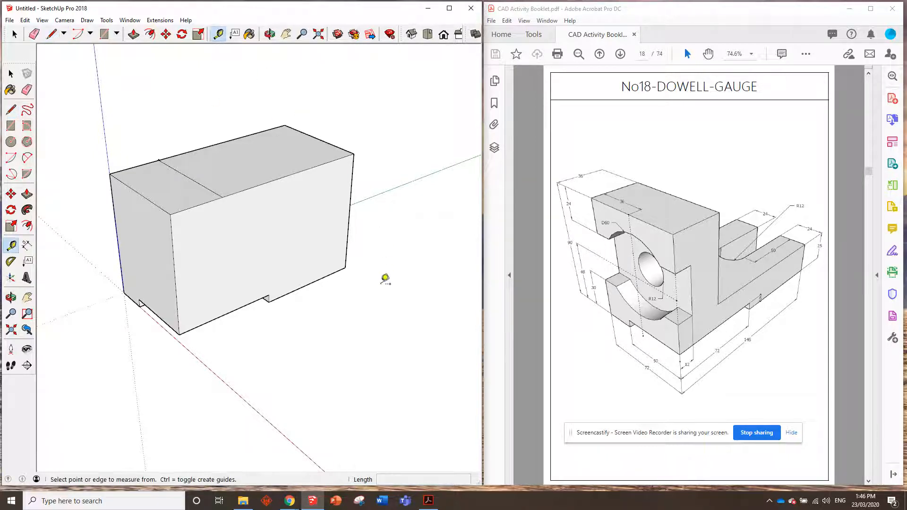
{"action": "left_click", "coordinate": [349, 256]}
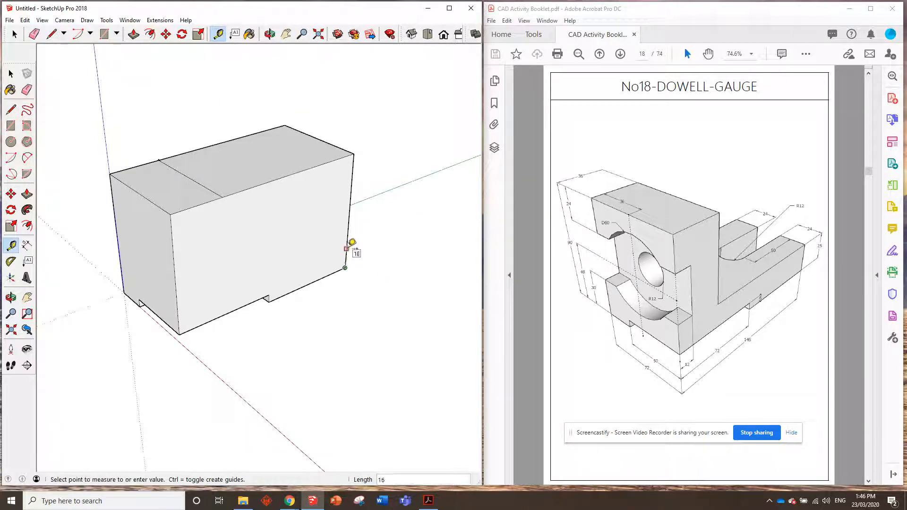
{"action": "left_click", "coordinate": [351, 242]}
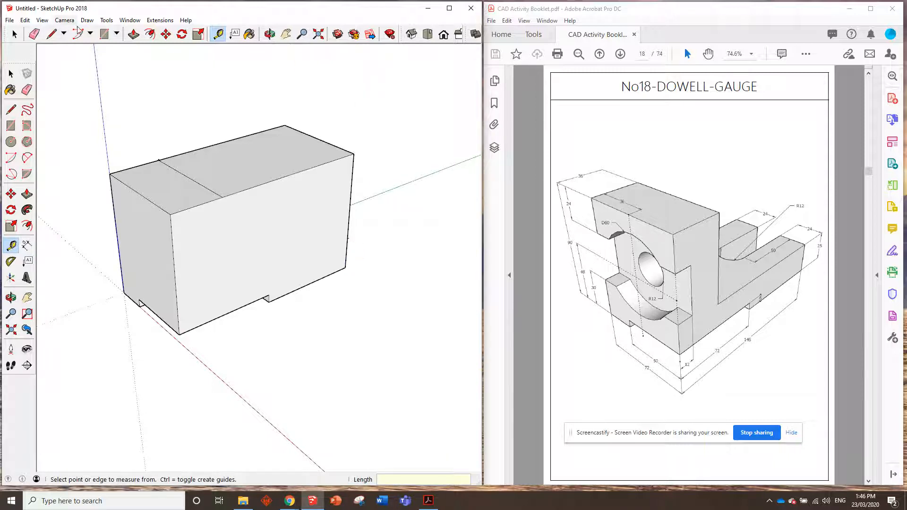
- Push the rear section of the top face down 65 mm to the guide point, forming an L-shaped body
{"action": "left_click", "coordinate": [133, 34]}
{"action": "left_click", "coordinate": [318, 158]}
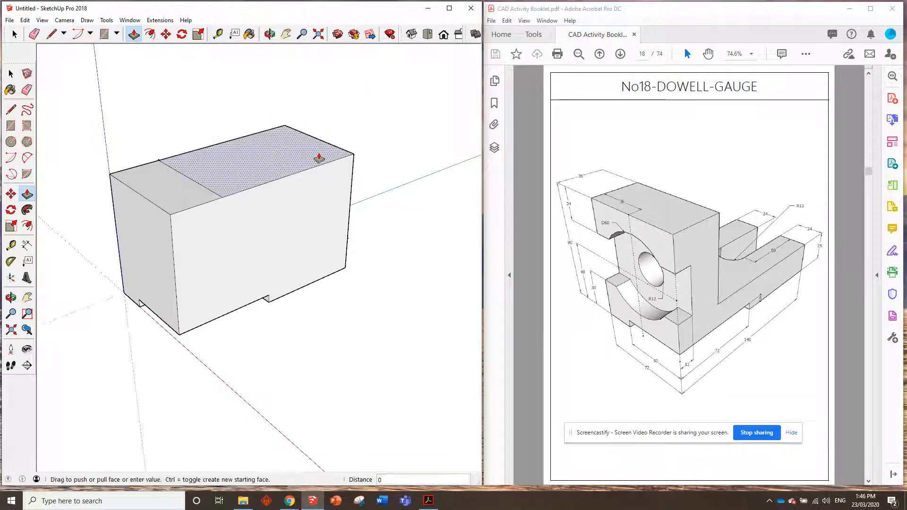
{"action": "left_click", "coordinate": [347, 242]}
- Mark a point 48 mm up the front face's vertical edge and run a horizontal guide from it across the face
{"action": "middle_click_drag", "start_coordinate": [185, 224], "coordinate": [283, 201]}
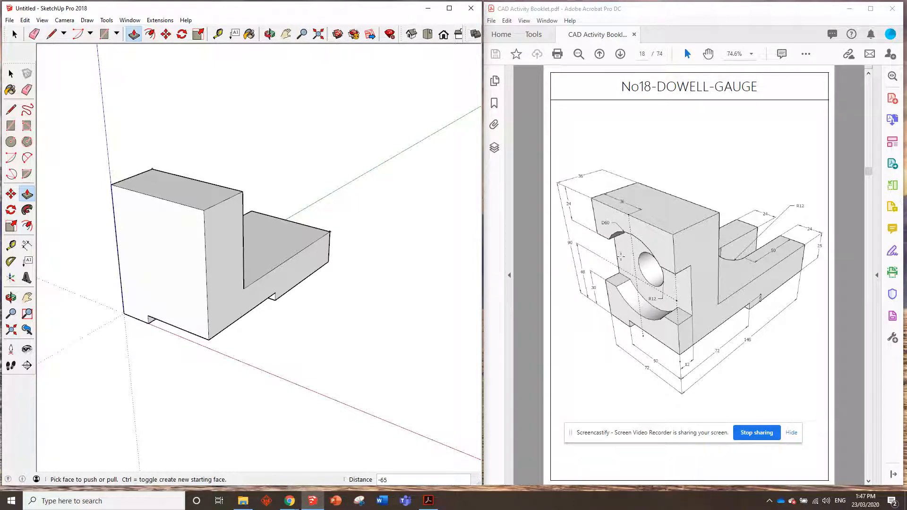
{"action": "left_click", "coordinate": [218, 33]}
{"action": "left_click", "coordinate": [124, 313]}
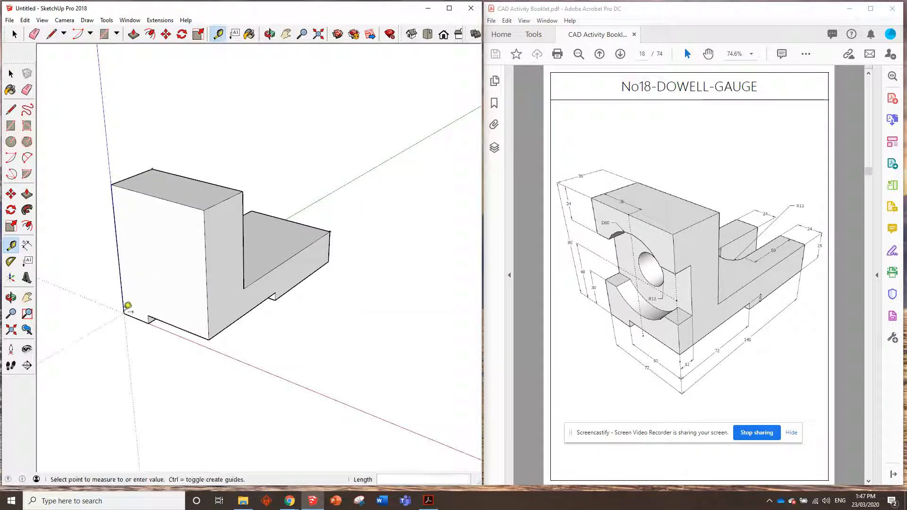
{"action": "left_click", "coordinate": [125, 277]}
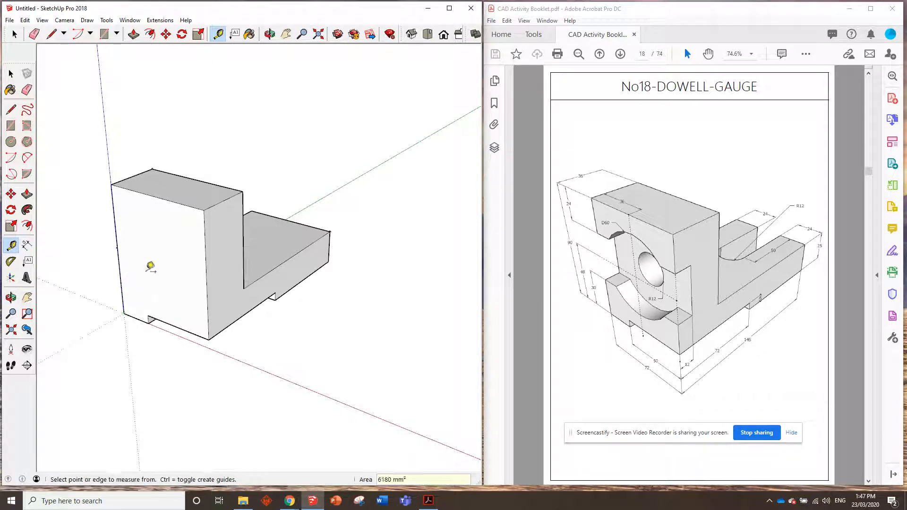
{"action": "left_click", "coordinate": [119, 246]}
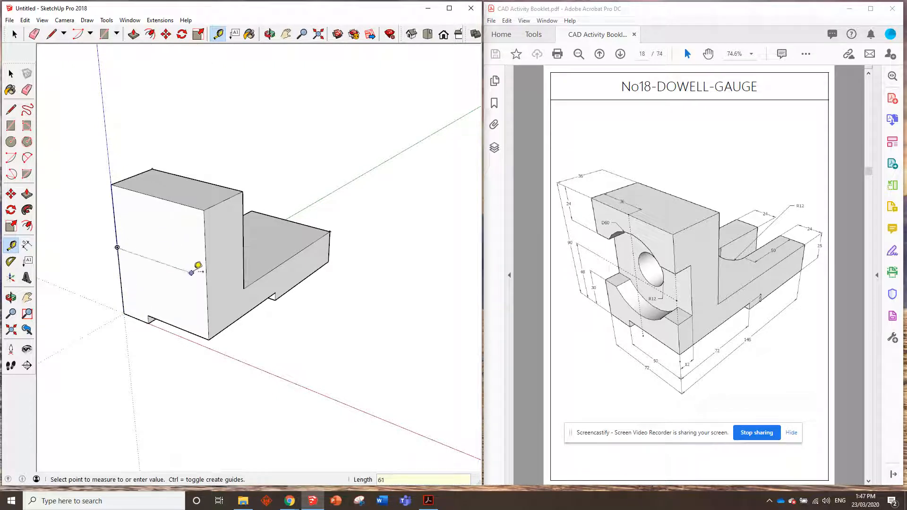
{"action": "left_click", "coordinate": [206, 278]}
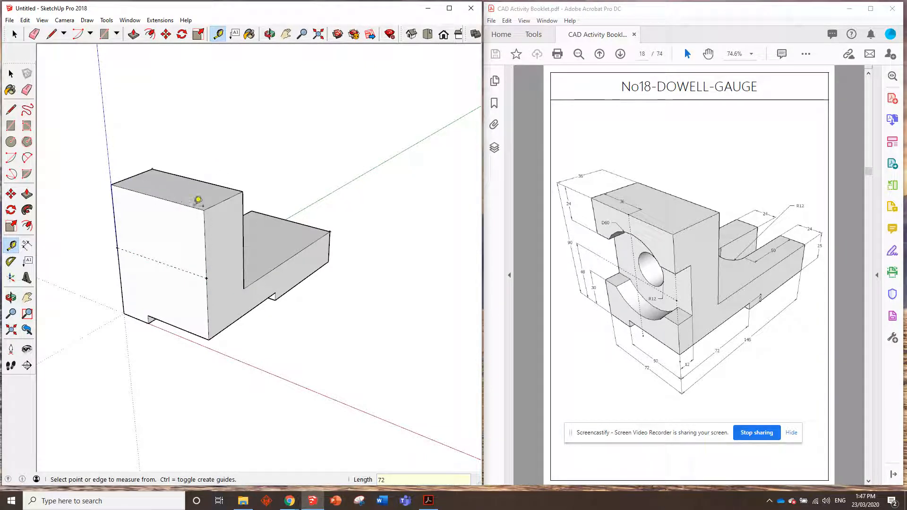
- Mark the midpoint of the front face's upper edge and run a vertical guide down the face from it
{"action": "left_click", "coordinate": [111, 185]}
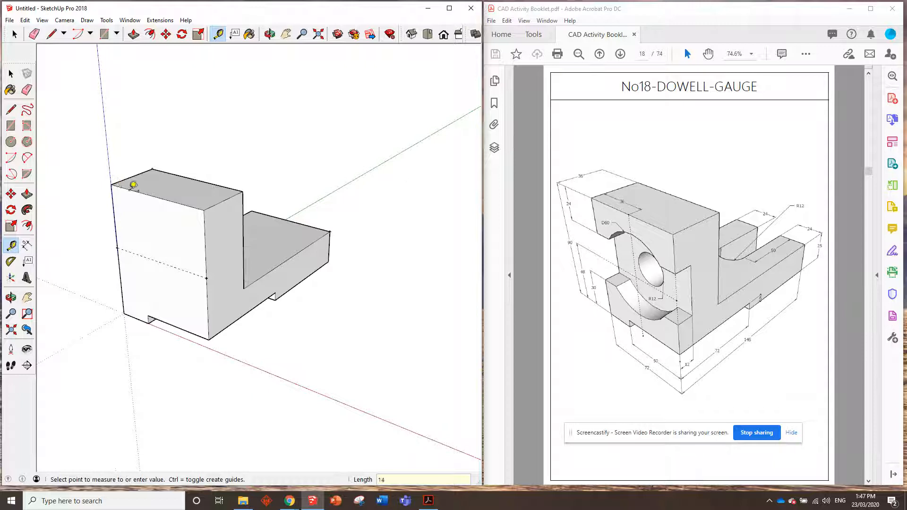
{"action": "left_click", "coordinate": [155, 196]}
{"action": "left_click", "coordinate": [156, 196]}
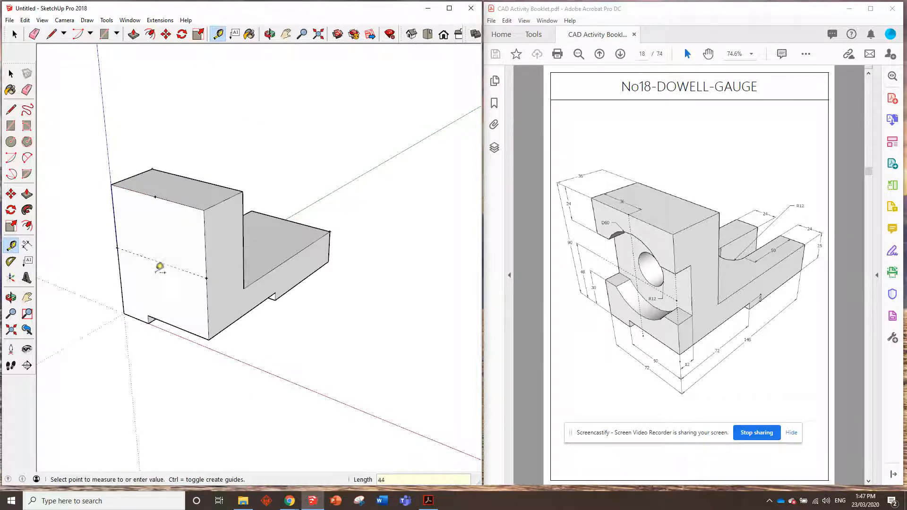
{"action": "left_click", "coordinate": [167, 316]}
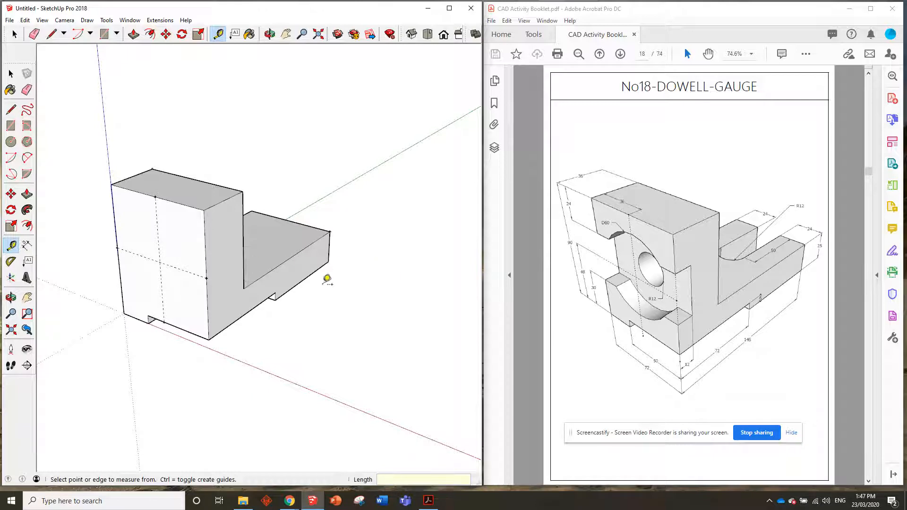
- Place a guide point 36 mm along the horizontal guide, where it crosses the vertical guide on the front face
{"action": "left_click", "coordinate": [12, 142]}
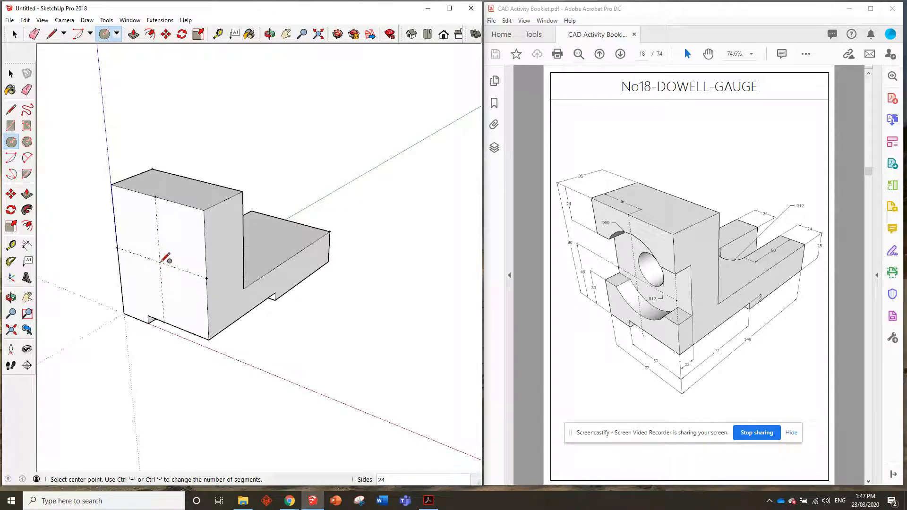
{"action": "scroll", "coordinate": [166, 258], "scroll_direction": "up", "scroll_amount": 5}
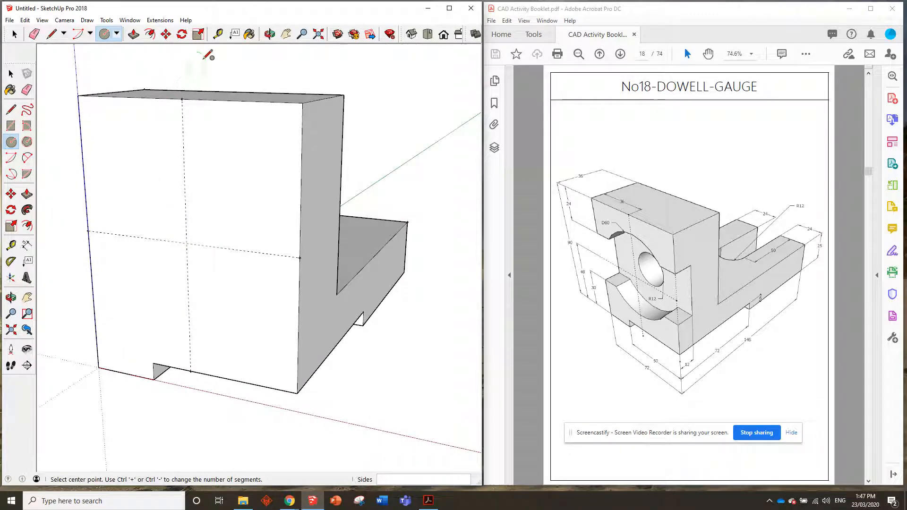
{"action": "left_click", "coordinate": [219, 36]}
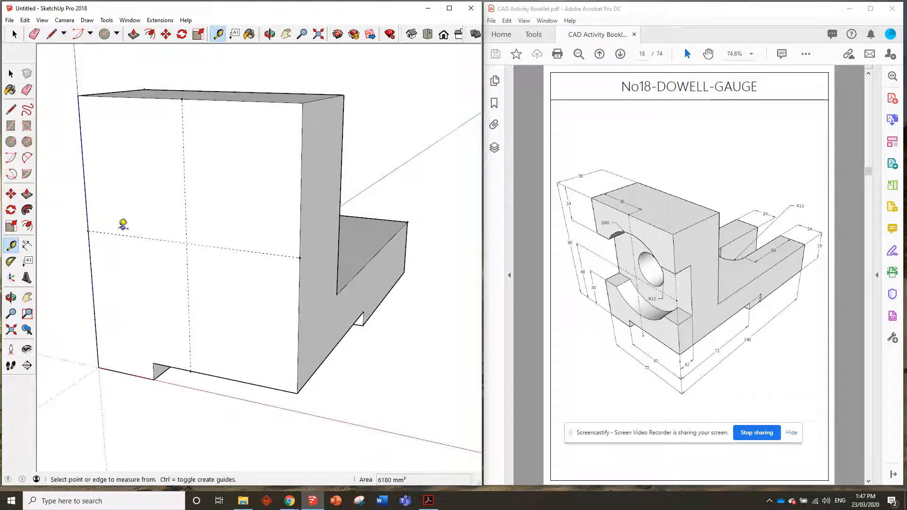
{"action": "left_click", "coordinate": [89, 230]}
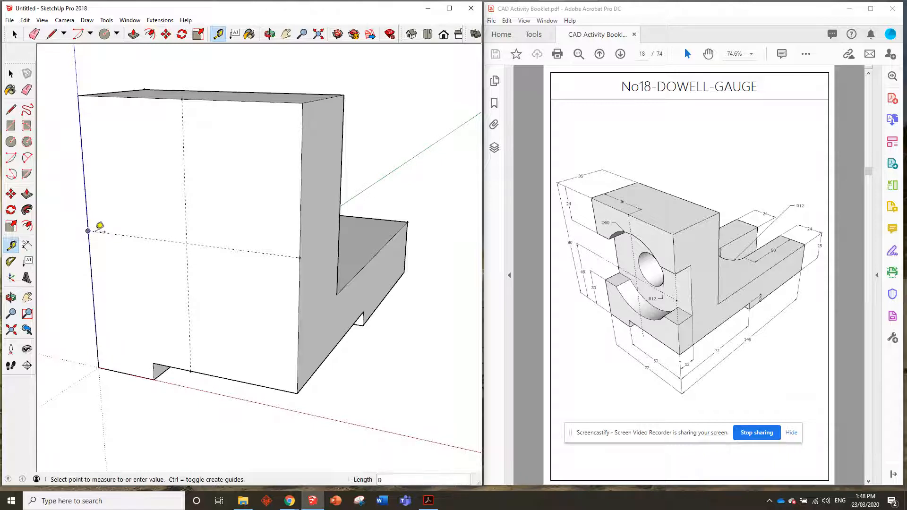
{"action": "left_click", "coordinate": [187, 243]}
{"action": "type", "text": "36"}
{"action": "key", "text": "Return"}
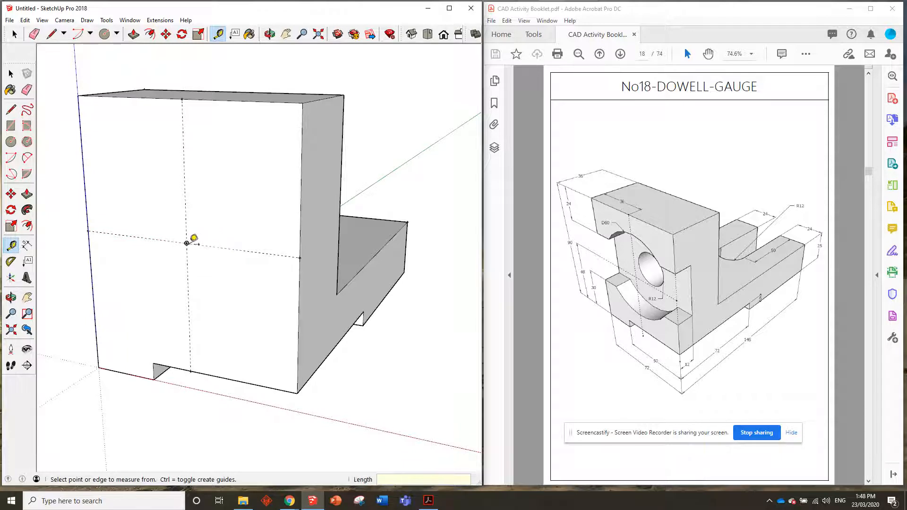
- Draw a circle of 30 mm radius on the front face, centred on the guide point where the two guides cross
{"action": "left_click", "coordinate": [11, 141]}
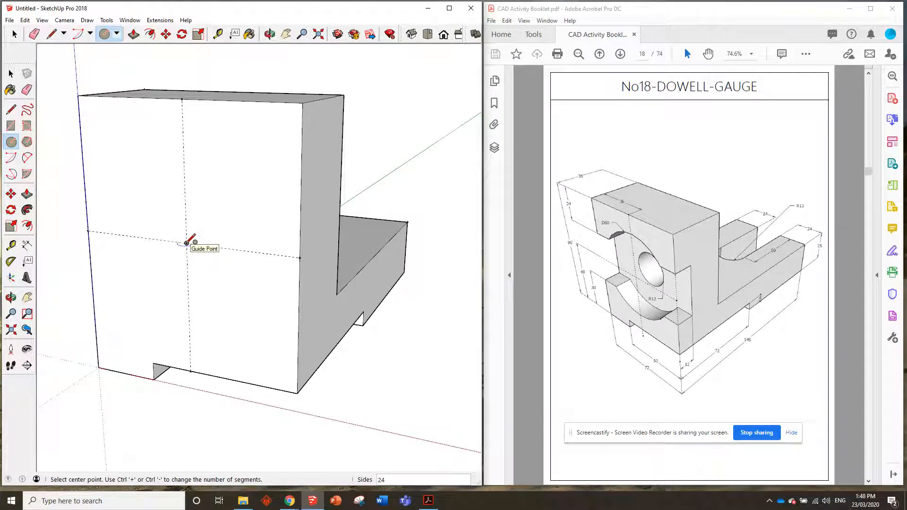
{"action": "key", "text": "Left"}
{"action": "left_click", "coordinate": [187, 242]}
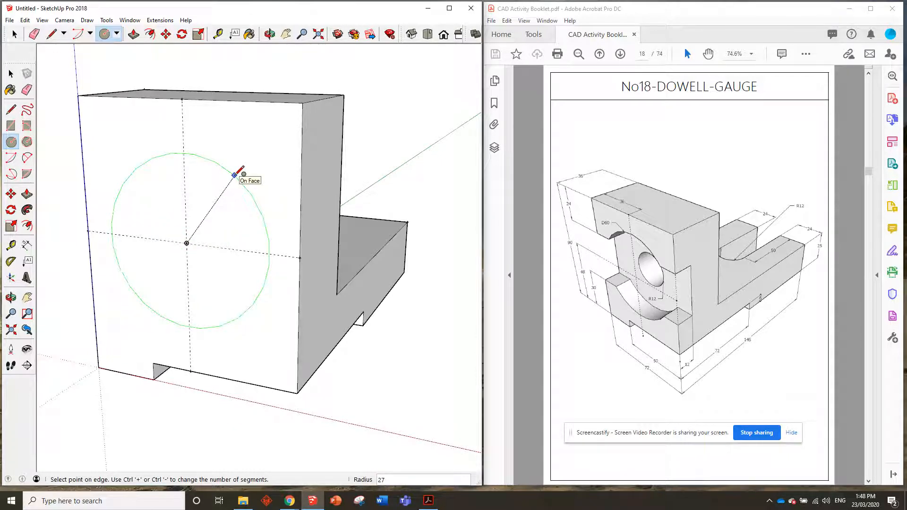
{"action": "type", "text": "30"}
{"action": "key", "text": "Return"}
{"action": "middle_click_drag", "start_coordinate": [255, 198], "coordinate": [186, 235]}
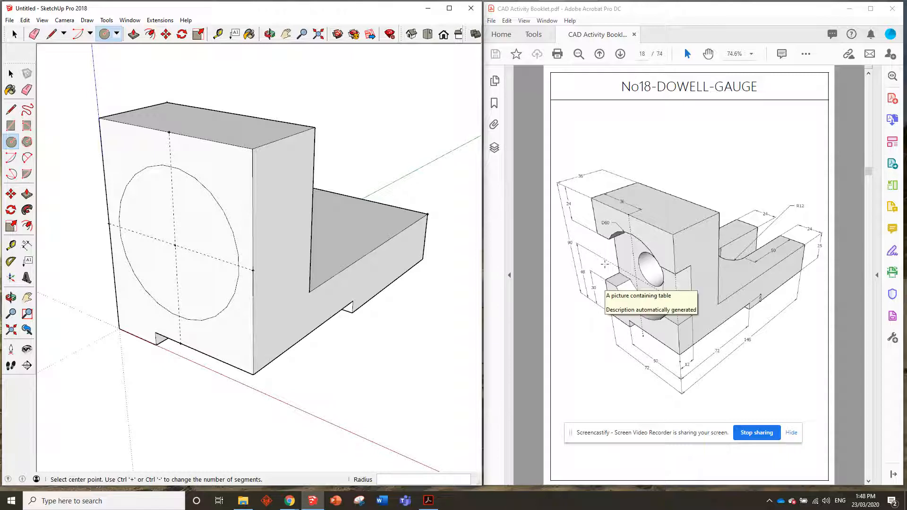
- Mark points on the front face's left vertical edge, 30 mm up from the lower corner and 24 mm down from the upper corner
{"action": "left_click", "coordinate": [218, 34]}
{"action": "left_click", "coordinate": [119, 328]}
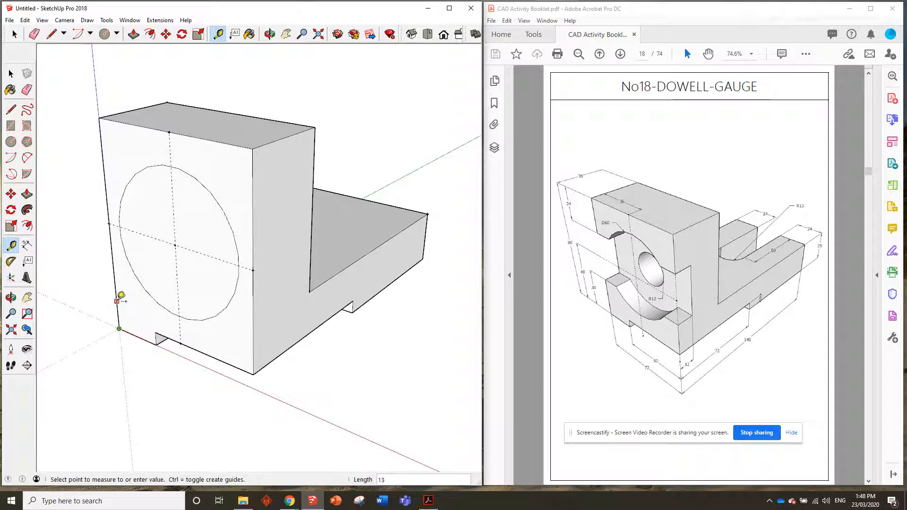
{"action": "left_click", "coordinate": [118, 299]}
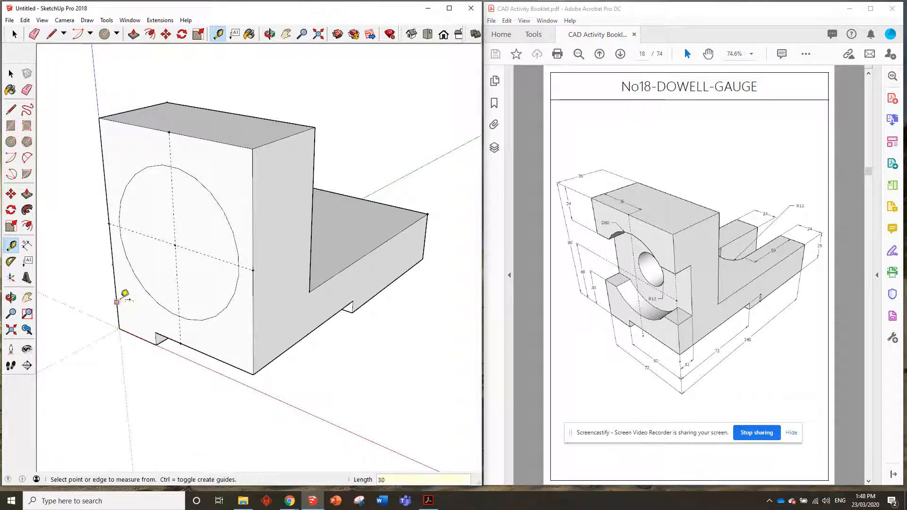
{"action": "left_click", "coordinate": [99, 118]}
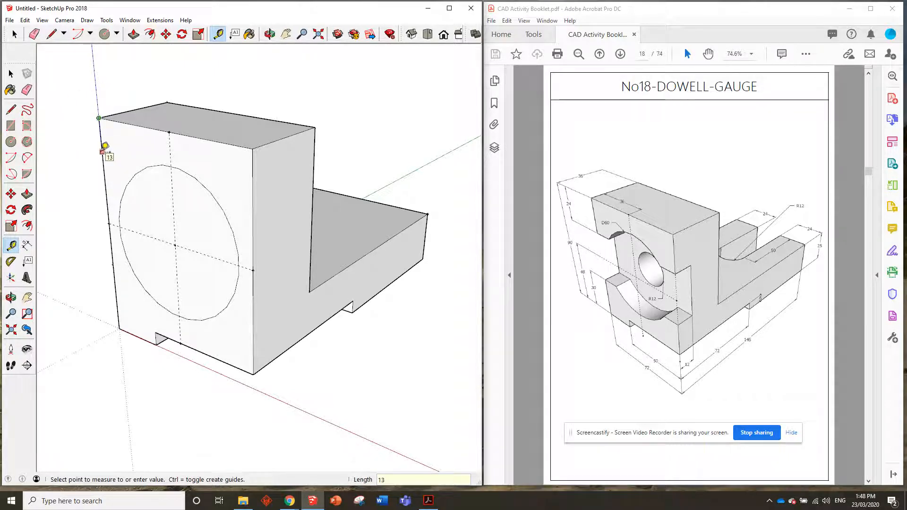
{"action": "type", "text": "24"}
{"action": "key", "text": "Return"}
- Draw two lines straight across the front face from the 24 mm and 30 mm edge marks, crossing the circle
{"action": "left_click", "coordinate": [50, 35]}
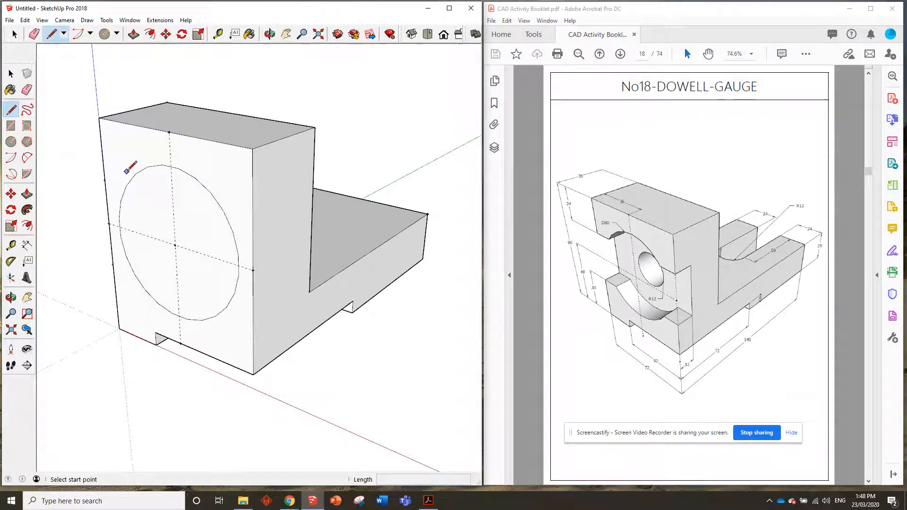
{"action": "left_click", "coordinate": [104, 180]}
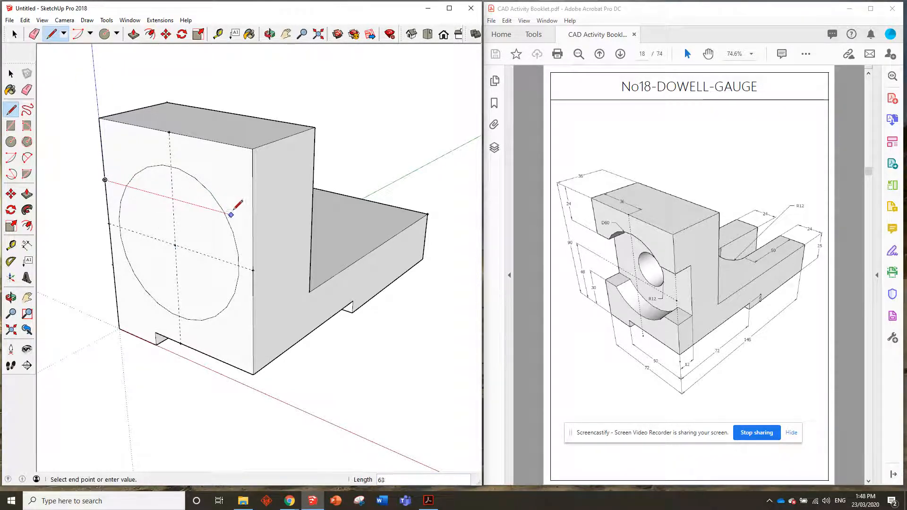
{"action": "left_click", "coordinate": [253, 220]}
{"action": "left_click", "coordinate": [113, 263]}
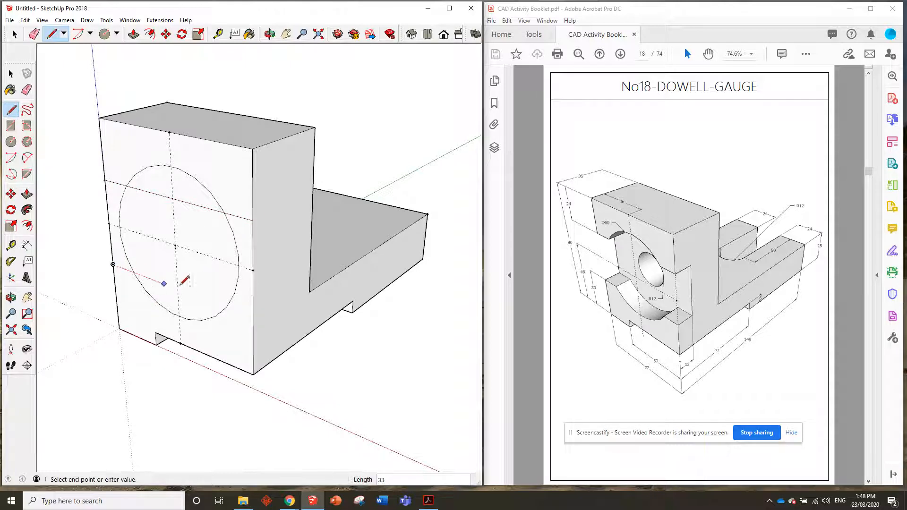
{"action": "left_click", "coordinate": [253, 316]}
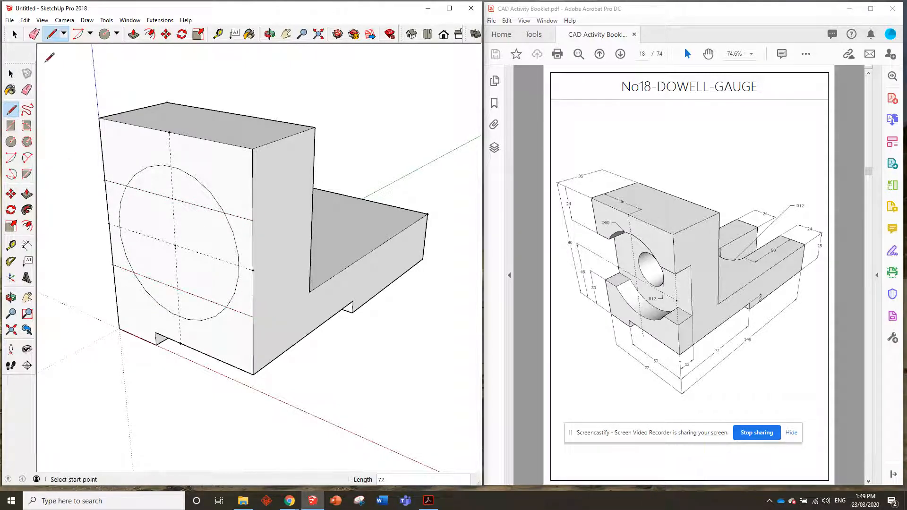
- Erase the line segments inside the circle and the circle's side arcs between the lines, leaving one continuous recess outline
{"action": "left_click", "coordinate": [27, 90]}
{"action": "left_click", "coordinate": [154, 193]}
{"action": "left_click", "coordinate": [119, 205]}
{"action": "left_click", "coordinate": [230, 228]}
{"action": "left_click", "coordinate": [203, 297]}
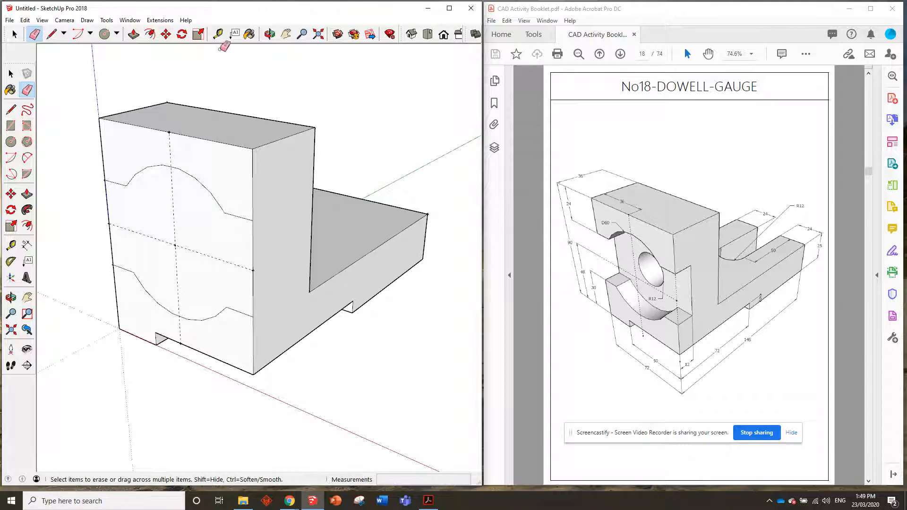
- Push the middle recess profile 12 mm into the front face
{"action": "left_click", "coordinate": [134, 34]}
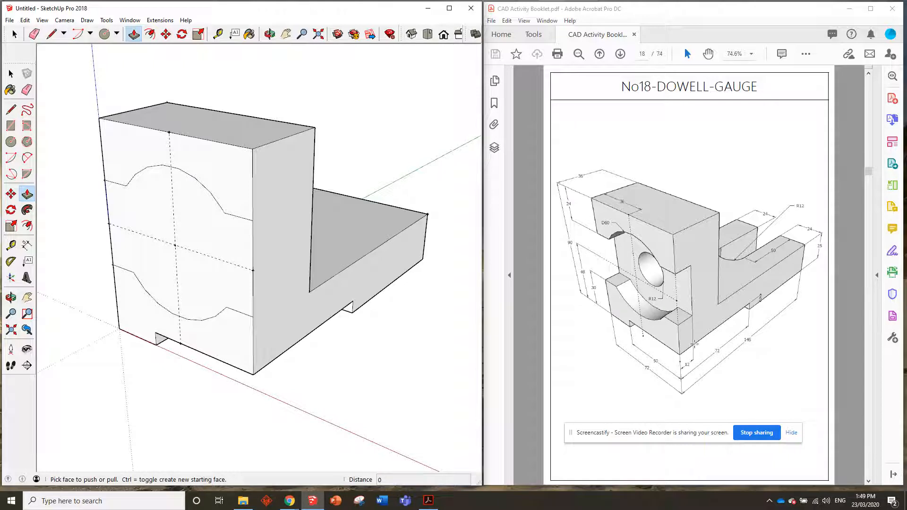
{"action": "left_click", "coordinate": [231, 236]}
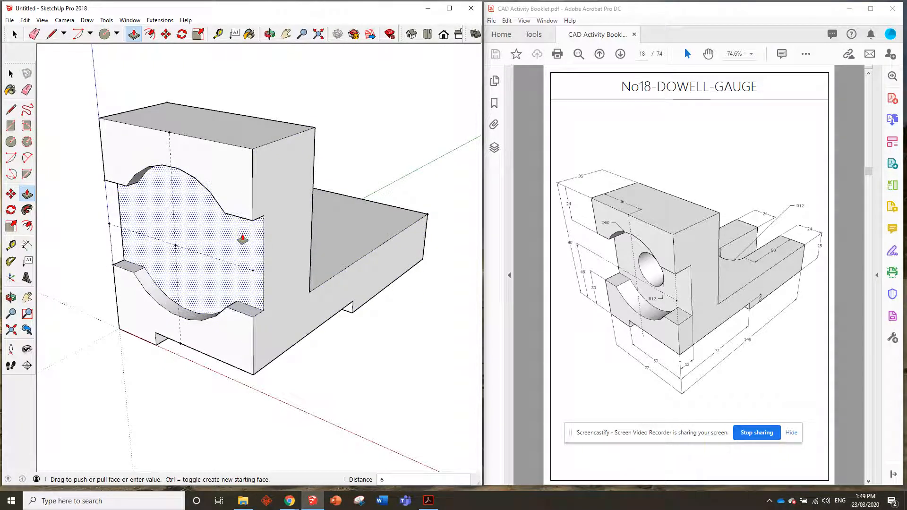
{"action": "left_click", "coordinate": [242, 239]}
{"action": "mouse_move", "coordinate": [242, 240]}
{"action": "middle_mouse_down"}
{"action": "mouse_move", "coordinate": [237, 176]}
{"action": "mouse_move", "coordinate": [200, 186]}
{"action": "mouse_move", "coordinate": [275, 243]}
{"action": "mouse_move", "coordinate": [265, 210]}
{"action": "mouse_move", "coordinate": [239, 236]}
{"action": "middle_mouse_up"}
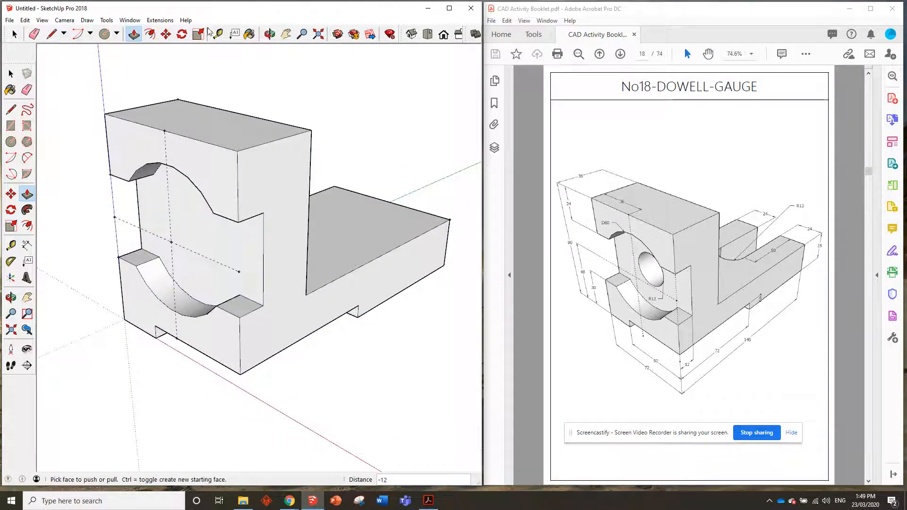
- Run a guide from the front centre point back to the recessed face and draw a 12 mm radius circle at its end
{"action": "left_click", "coordinate": [220, 37]}
{"action": "left_click", "coordinate": [171, 242]}
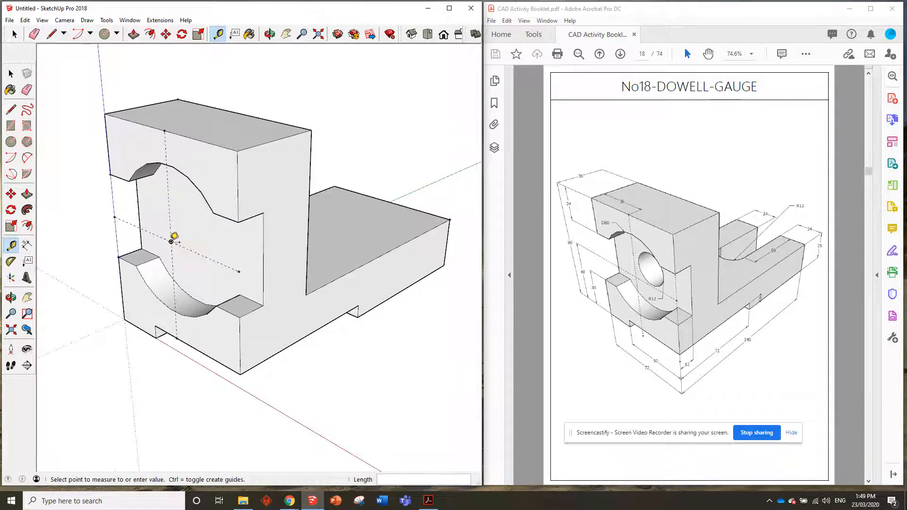
{"action": "left_click", "coordinate": [196, 232]}
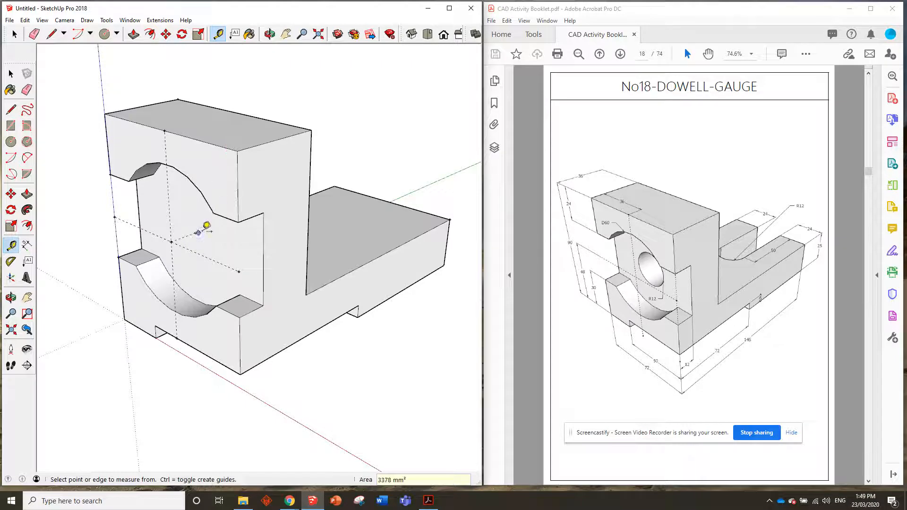
{"action": "left_click", "coordinate": [11, 141]}
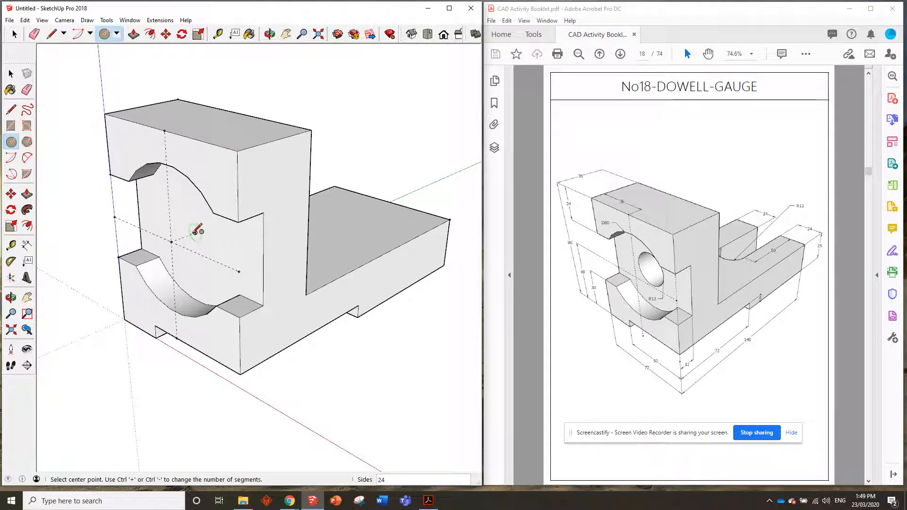
{"action": "left_click", "coordinate": [196, 232]}
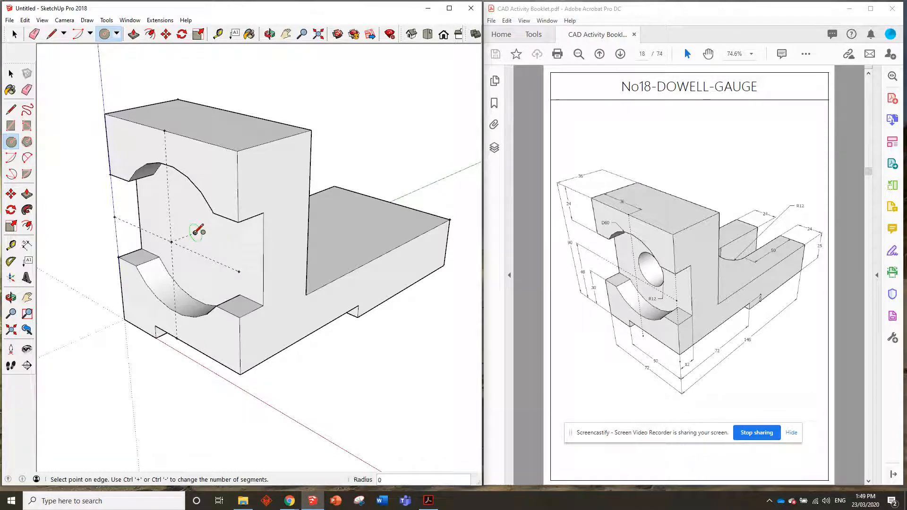
{"action": "left_click", "coordinate": [217, 247]}
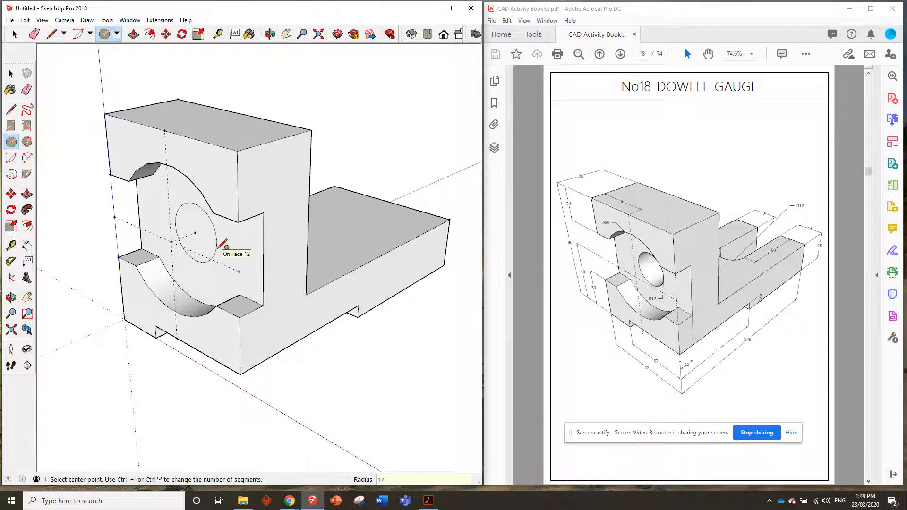
- Push the 12 mm radius circle 24 mm back through the upright to form a through hole
{"action": "middle_click_drag", "start_coordinate": [219, 241], "coordinate": [225, 260]}
{"action": "key", "text": "p"}
{"action": "left_click", "coordinate": [214, 248]}
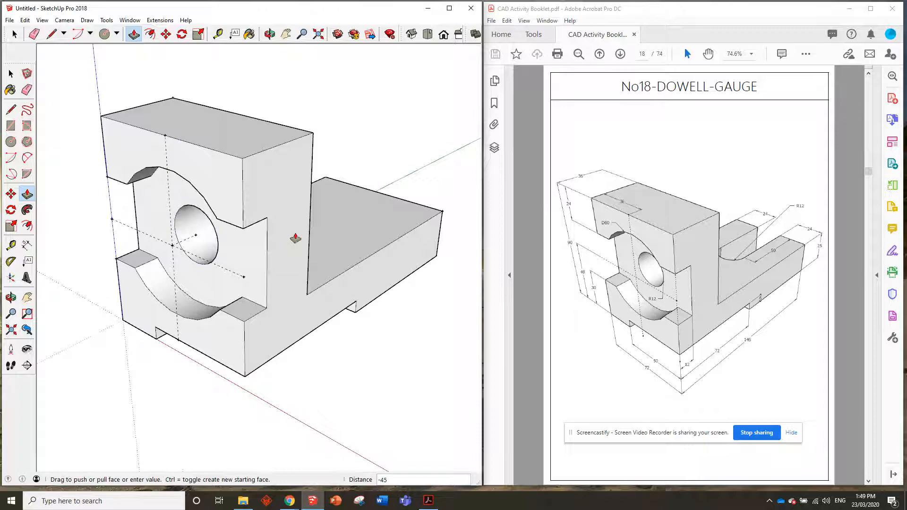
{"action": "left_click", "coordinate": [308, 224]}
{"action": "mouse_move", "coordinate": [307, 225]}
{"action": "middle_mouse_down"}
{"action": "mouse_move", "coordinate": [254, 243]}
{"action": "mouse_move", "coordinate": [429, 164]}
{"action": "mouse_move", "coordinate": [398, 211]}
{"action": "mouse_move", "coordinate": [420, 226]}
{"action": "mouse_move", "coordinate": [313, 279]}
{"action": "mouse_move", "coordinate": [176, 243]}
{"action": "mouse_move", "coordinate": [210, 277]}
{"action": "mouse_move", "coordinate": [360, 255]}
{"action": "mouse_move", "coordinate": [284, 259]}
{"action": "middle_mouse_up"}
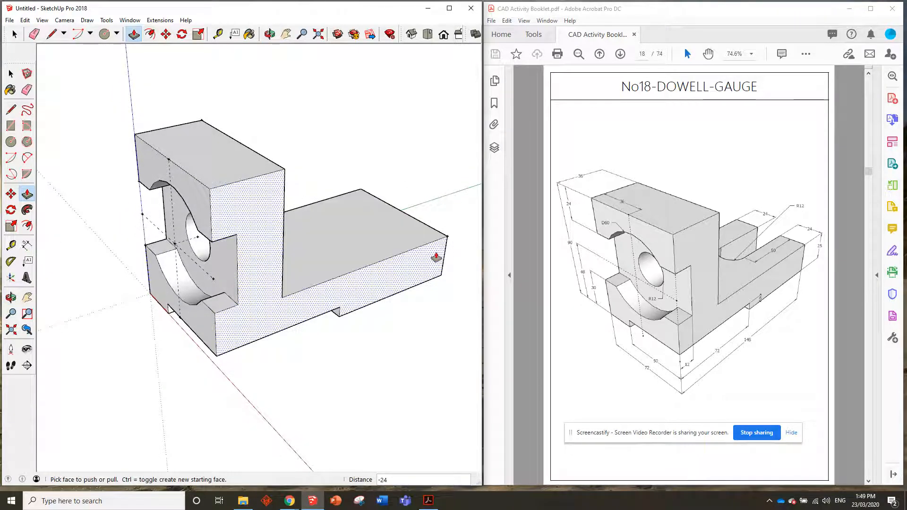
- Mark a guide point 24 mm from the near corner along the base's rear top edge
{"action": "left_click", "coordinate": [219, 34]}
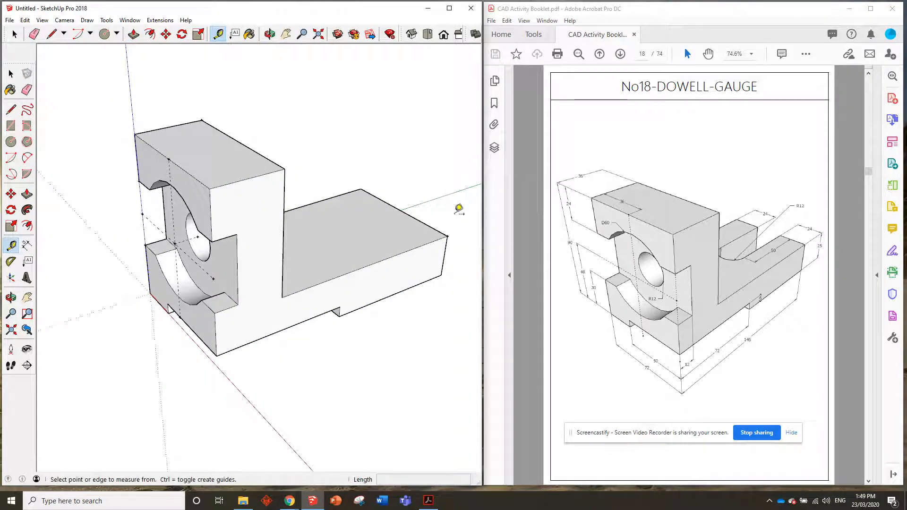
{"action": "left_click", "coordinate": [447, 236]}
{"action": "type", "text": "2"}
{"action": "key", "text": "Return"}
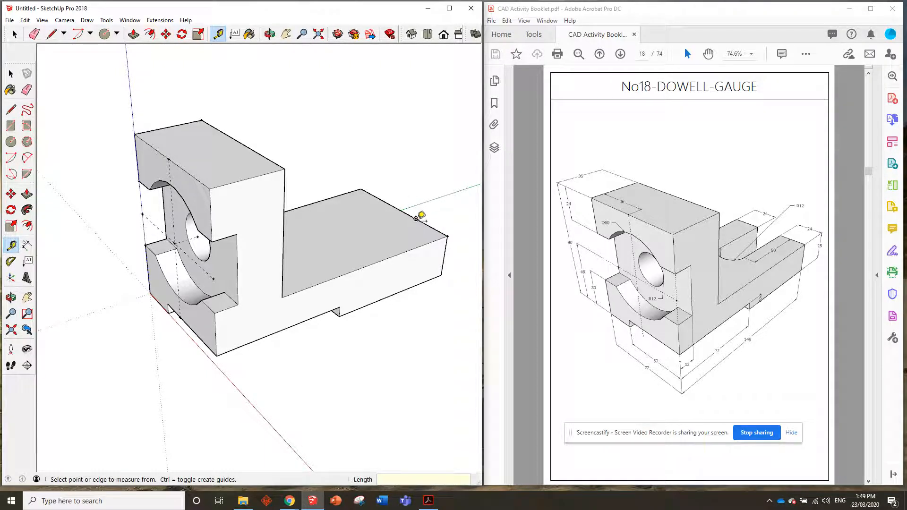
- Run a 50 mm guide inward from the rear edge mark and a 12 mm perpendicular guide from its end to mark the slot's arc centre
{"action": "left_click", "coordinate": [415, 218]}
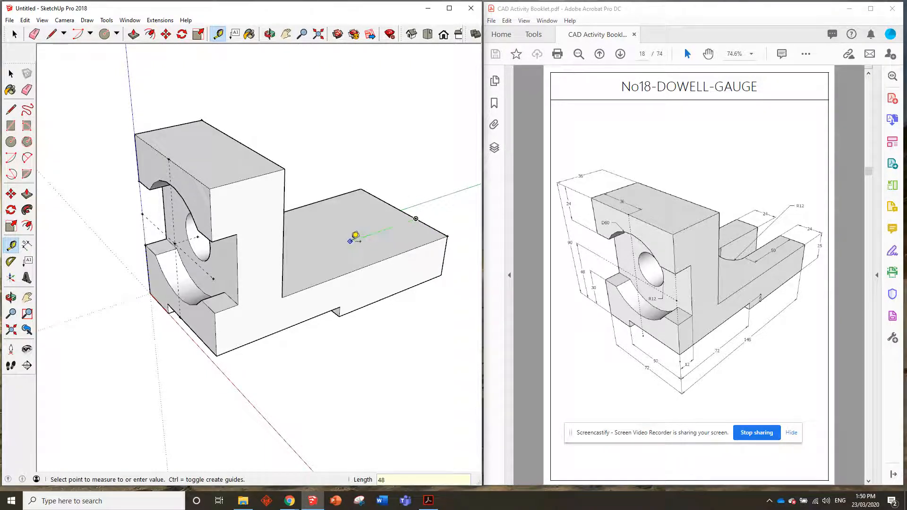
{"action": "type", "text": "50"}
{"action": "key", "text": "Return"}
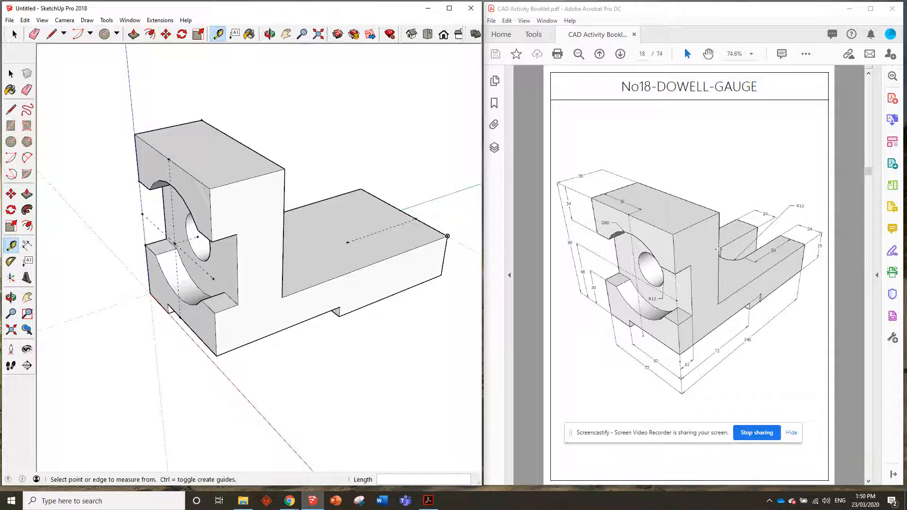
{"action": "left_click", "coordinate": [347, 241]}
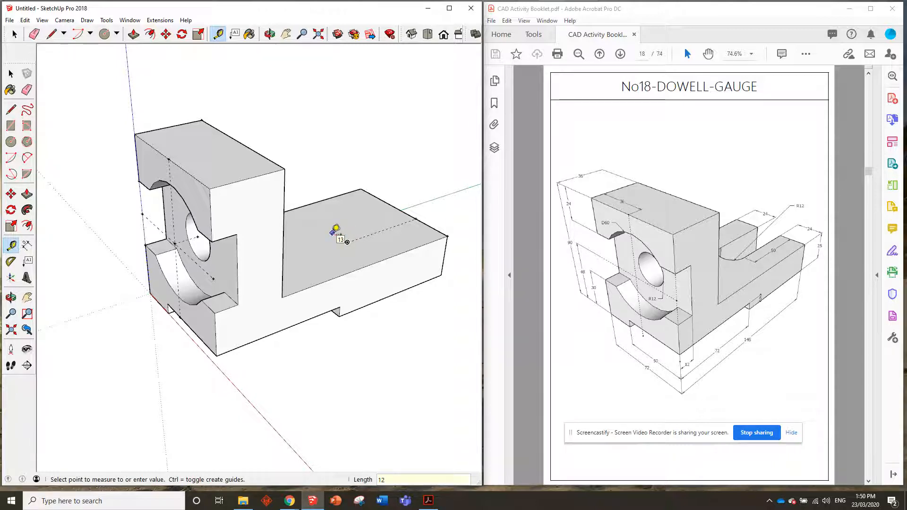
{"action": "type", "text": "12"}
{"action": "key", "text": "Return"}
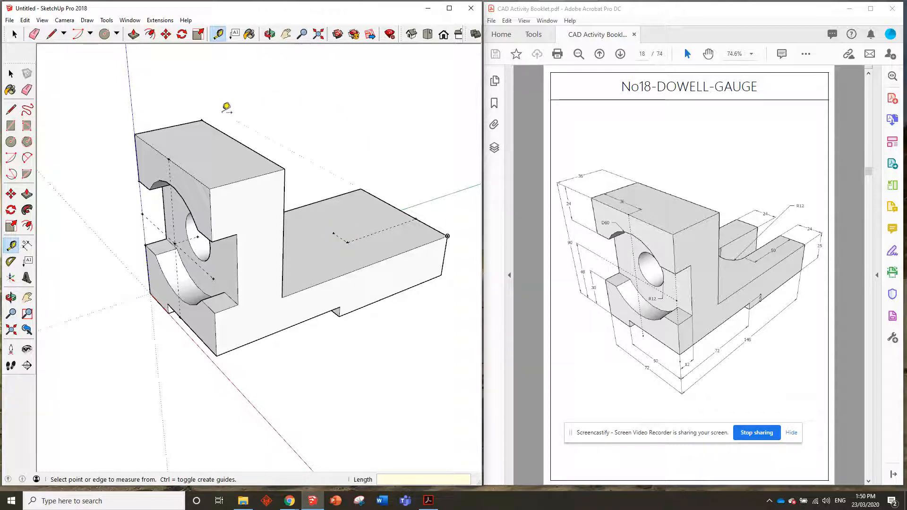
- Draw a 180° arc of 12 mm radius around the marked centre on the base's top face, bulging towards the upright
{"action": "left_click", "coordinate": [77, 33]}
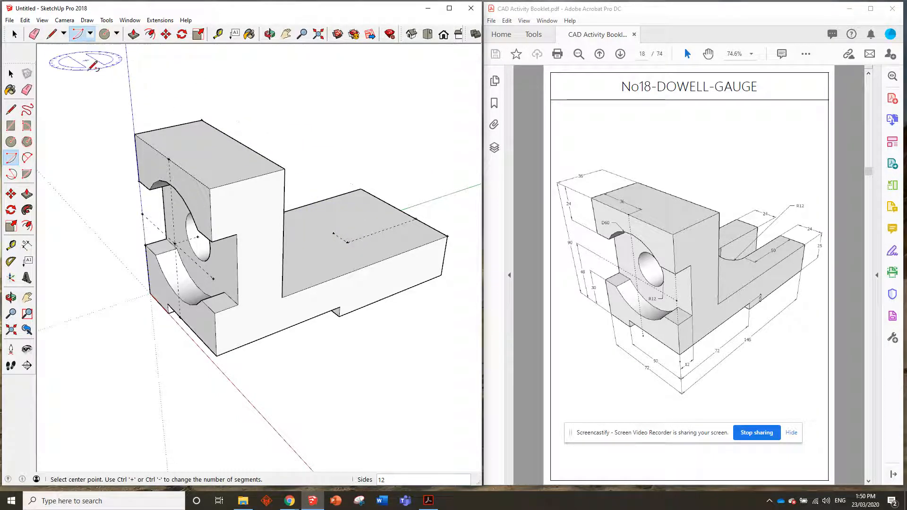
{"action": "left_click", "coordinate": [332, 233]}
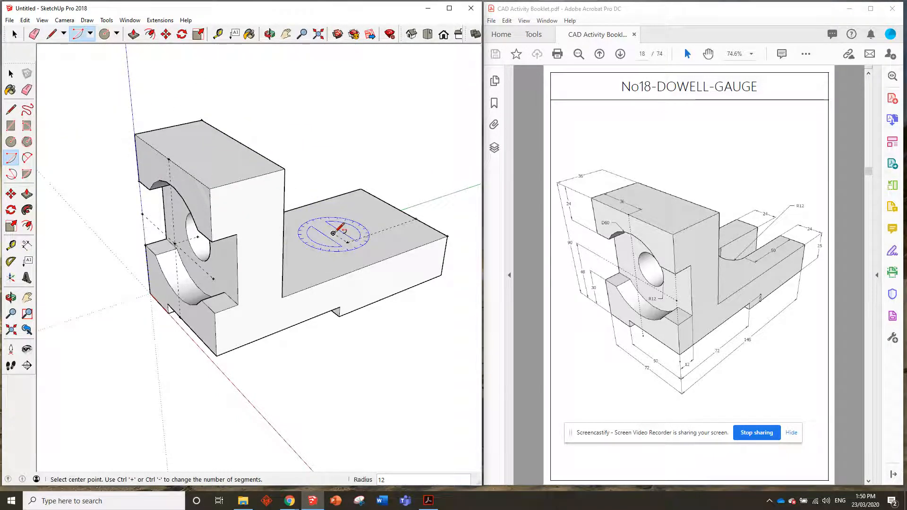
{"action": "left_click", "coordinate": [347, 242]}
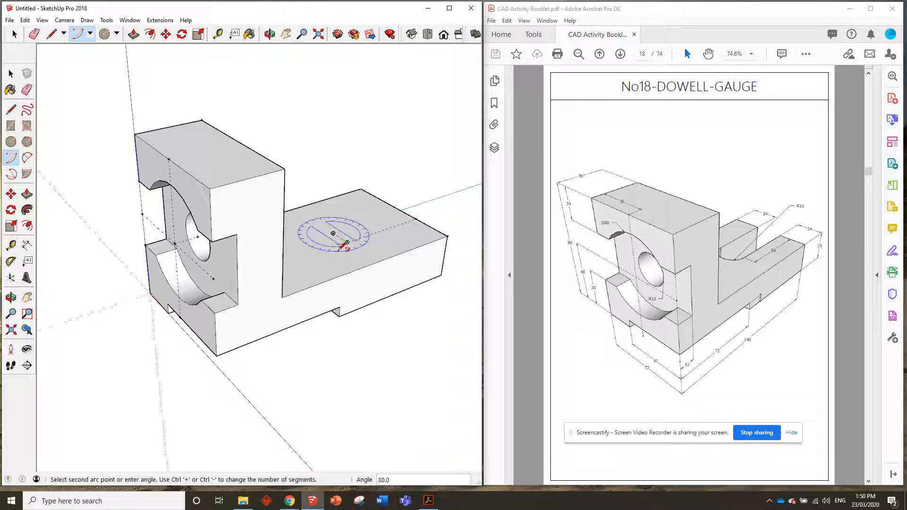
{"action": "left_click", "coordinate": [317, 223]}
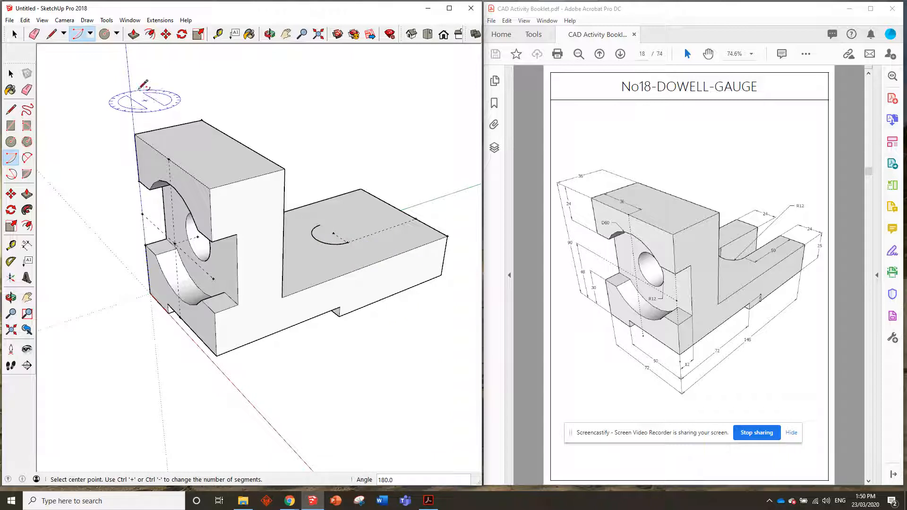
- Draw straight lines from both ends of the arc to the base's rear edge to close the slot outline
{"action": "left_click", "coordinate": [51, 33]}
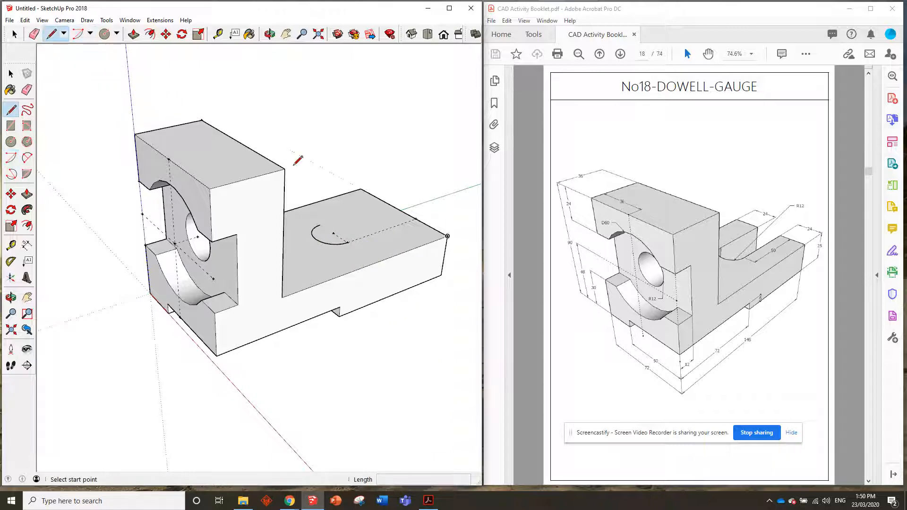
{"action": "left_click", "coordinate": [319, 224]}
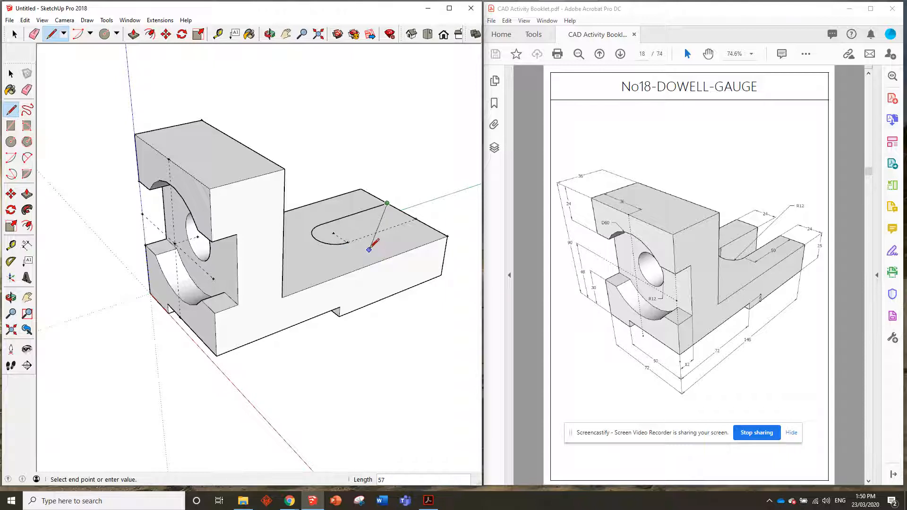
{"action": "key", "text": "Escape"}
{"action": "left_click", "coordinate": [347, 243]}
{"action": "left_click", "coordinate": [417, 218]}
- Push the slot profile 25 mm down through the base to cut the open-ended slot
{"action": "left_click", "coordinate": [134, 33]}
{"action": "left_click", "coordinate": [373, 227]}
{"action": "left_click", "coordinate": [394, 284]}
{"action": "mouse_move", "coordinate": [431, 229]}
{"action": "middle_mouse_down"}
{"action": "mouse_move", "coordinate": [313, 366]}
{"action": "mouse_move", "coordinate": [406, 326]}
{"action": "mouse_move", "coordinate": [321, 261]}
{"action": "mouse_move", "coordinate": [336, 202]}
{"action": "middle_mouse_up"}
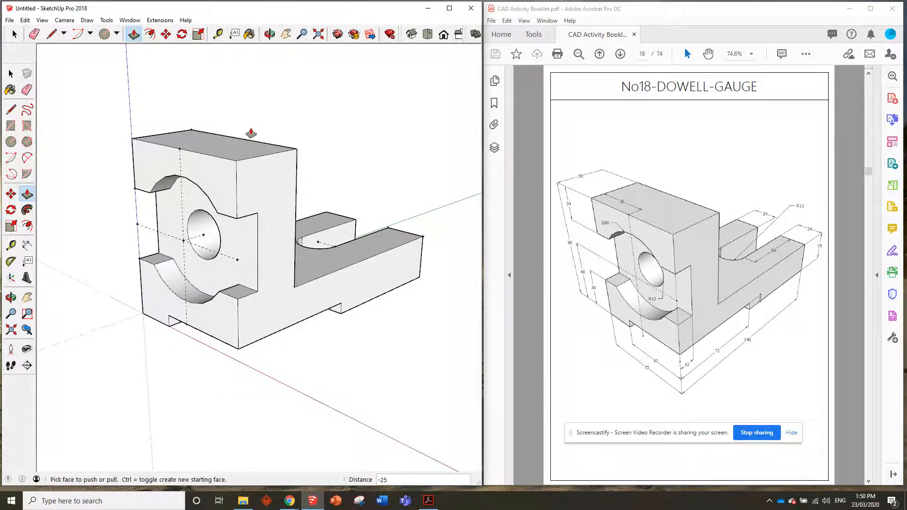
- Delete all construction guides from the finished gauge model
{"action": "left_click", "coordinate": [25, 20]}
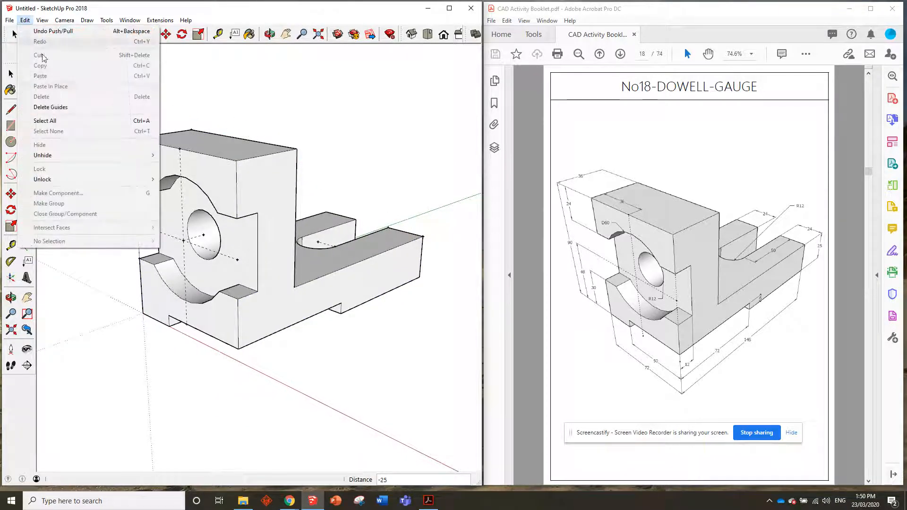
{"action": "left_click", "coordinate": [124, 108]}
{"action": "mouse_move", "coordinate": [200, 132]}
{"action": "middle_mouse_down"}
{"action": "mouse_move", "coordinate": [239, 182]}
{"action": "mouse_move", "coordinate": [226, 188]}
{"action": "mouse_move", "coordinate": [237, 191]}
{"action": "mouse_move", "coordinate": [194, 187]}
{"action": "mouse_move", "coordinate": [205, 192]}
{"action": "middle_mouse_up"}
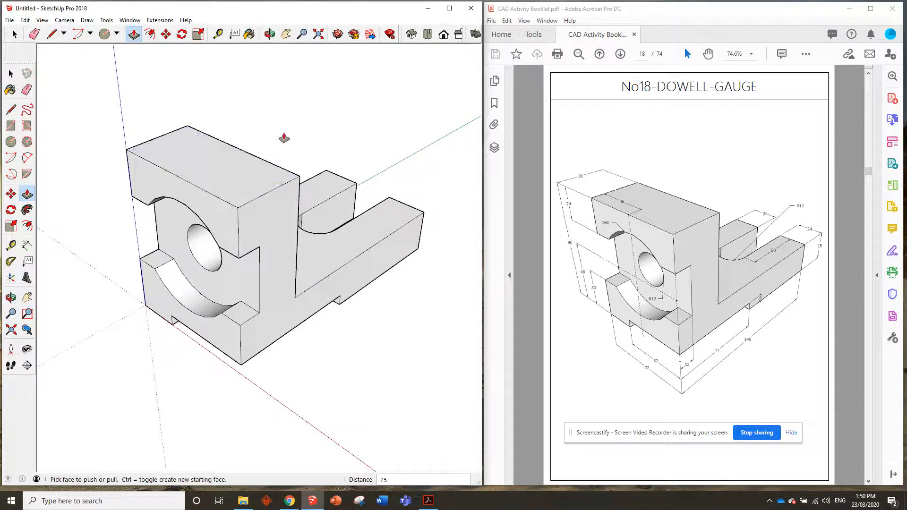
- Save the model as No18-DOWELL-GAUGE in the CAD Activities folder of My Drive on Google Drive File Stream
{"action": "left_click", "coordinate": [9, 19]}
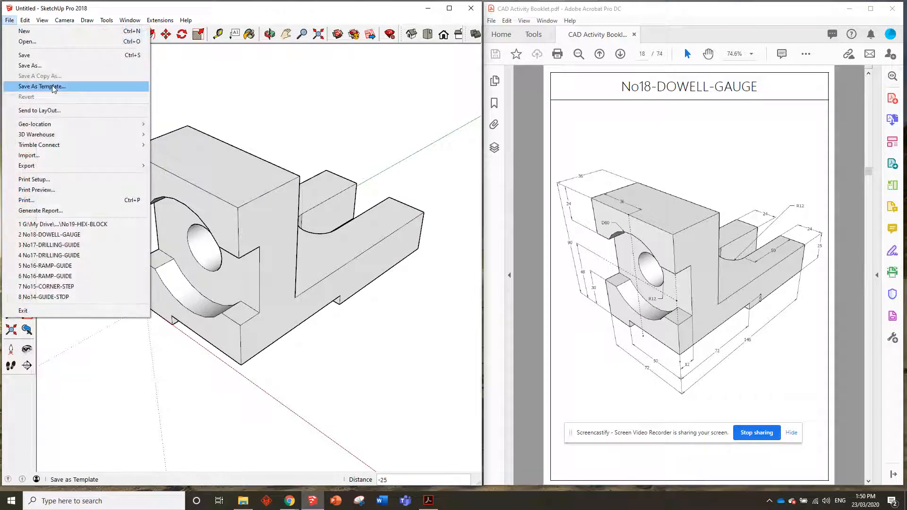
{"action": "left_click", "coordinate": [28, 55]}
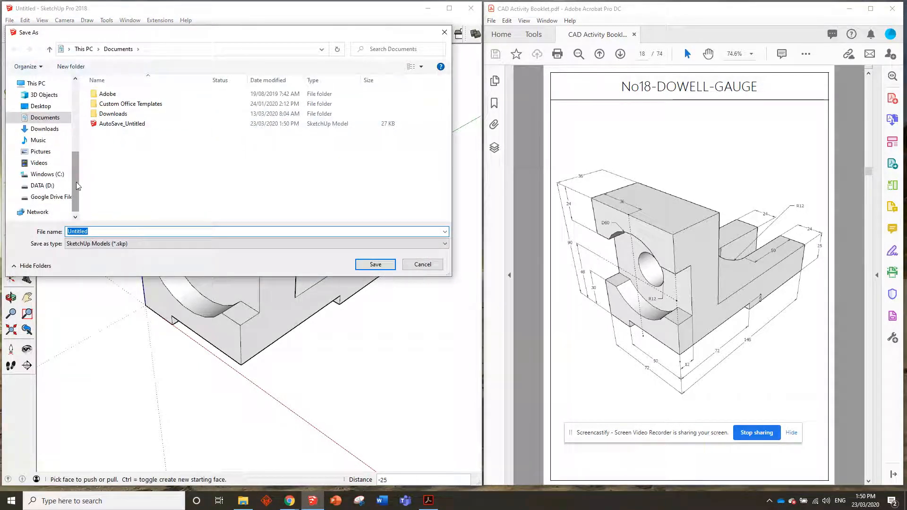
{"action": "left_click", "coordinate": [49, 197]}
{"action": "double_click", "coordinate": [109, 104]}
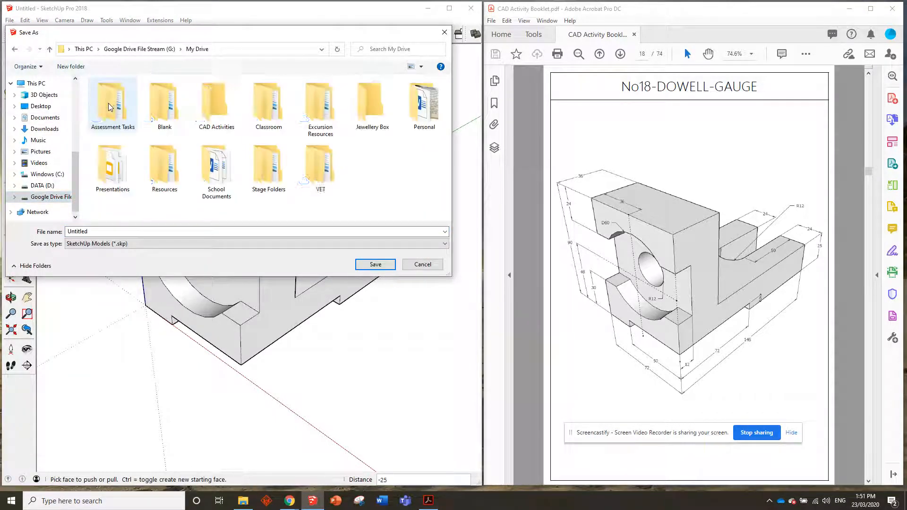
{"action": "double_click", "coordinate": [216, 106]}
{"action": "scroll", "coordinate": [148, 162], "scroll_direction": "down", "scroll_amount": 1}
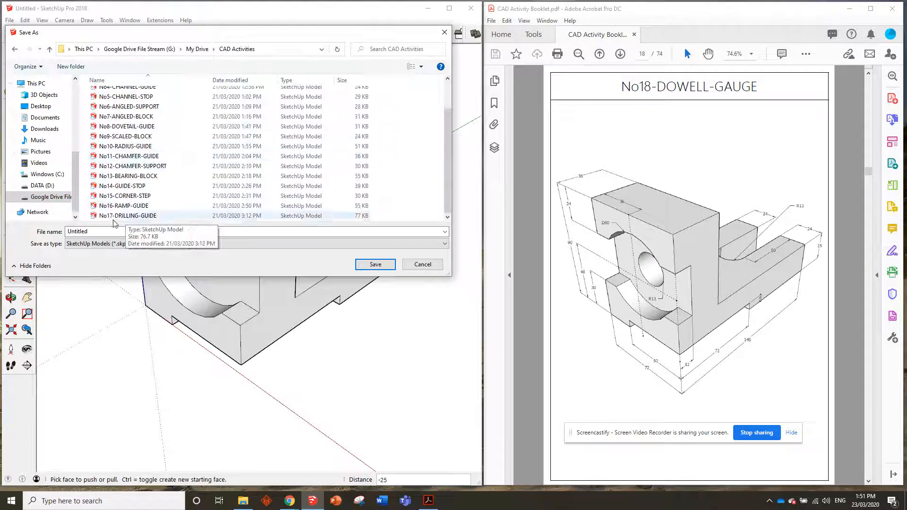
{"action": "double_click", "coordinate": [100, 231]}
{"action": "type", "text": "No18-DOWELL-GAUGE"}
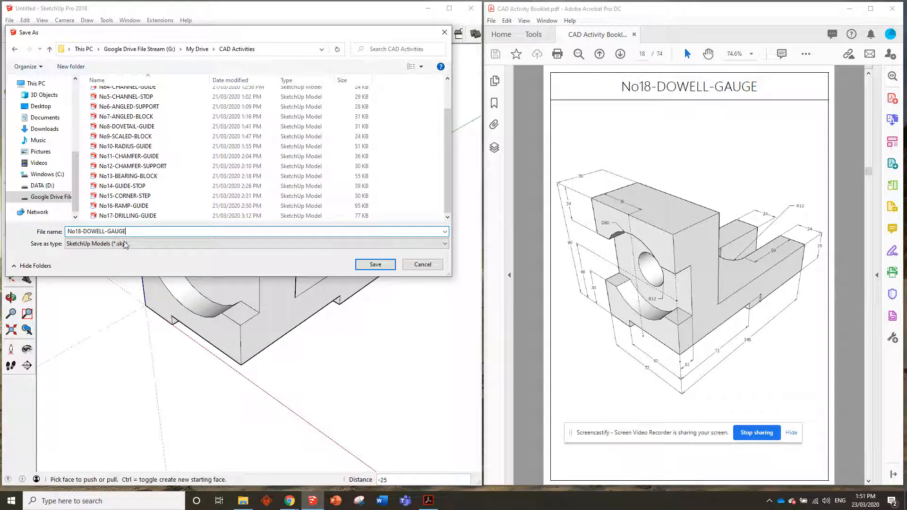
{"action": "left_click", "coordinate": [381, 265]}
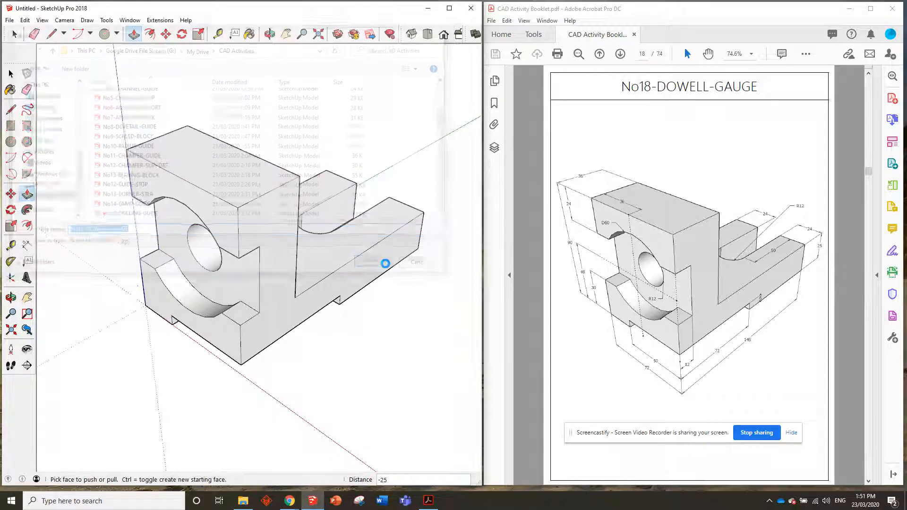